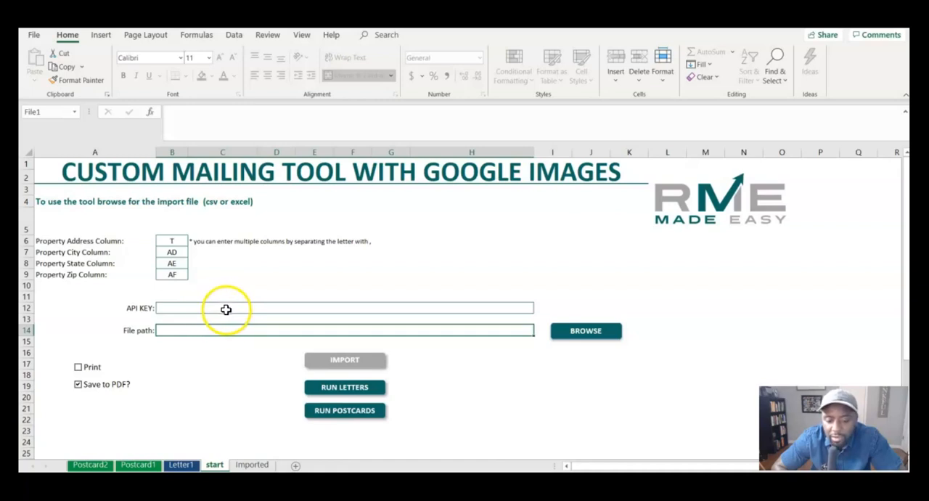
Step: Examine the Letter1 template from the sender block and merge placeholders down to the signature and photo
click(181, 465)
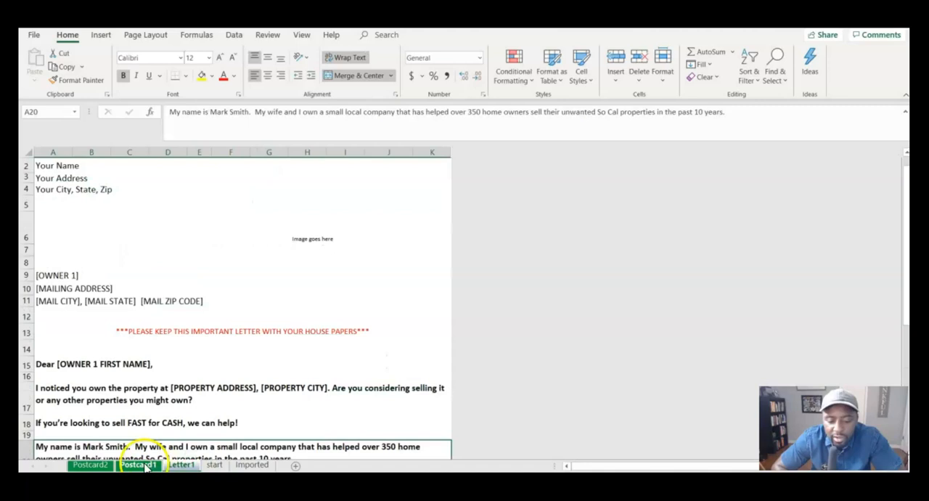
click(181, 464)
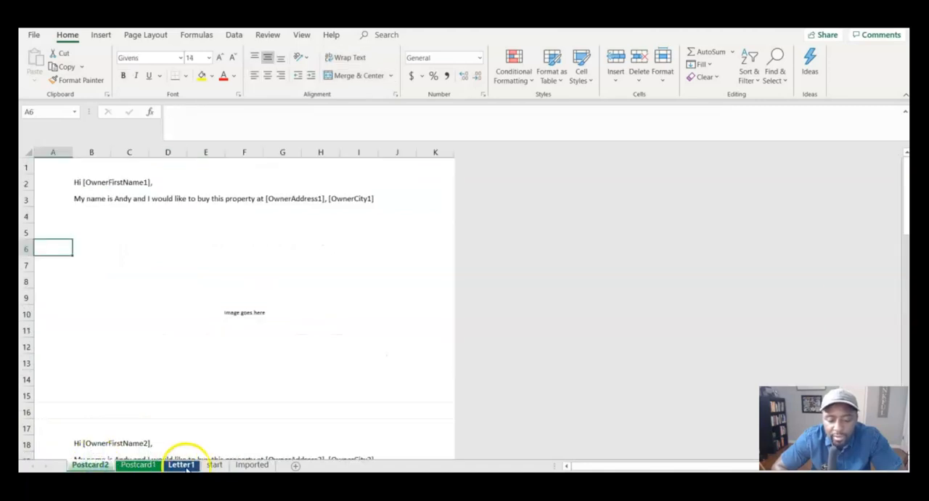
scroll(293, 369, down, 2)
scroll(293, 371, down, 4)
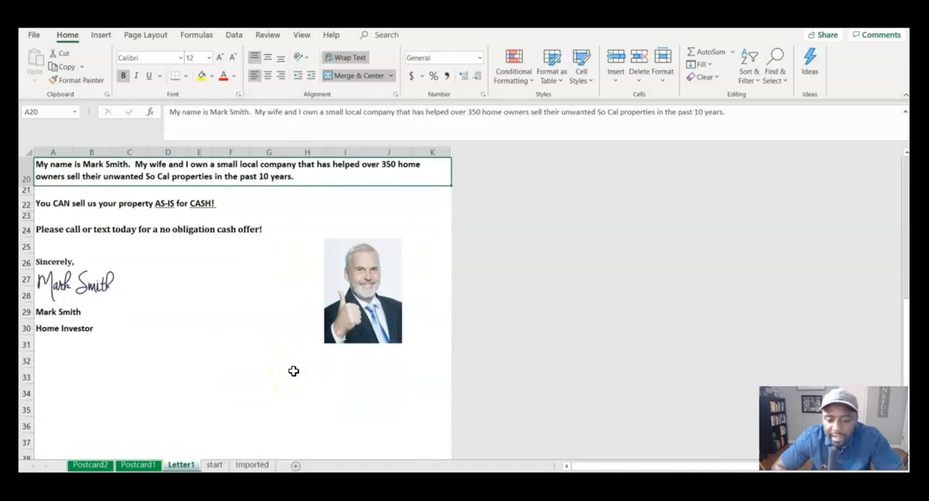
scroll(473, 272, up, 6)
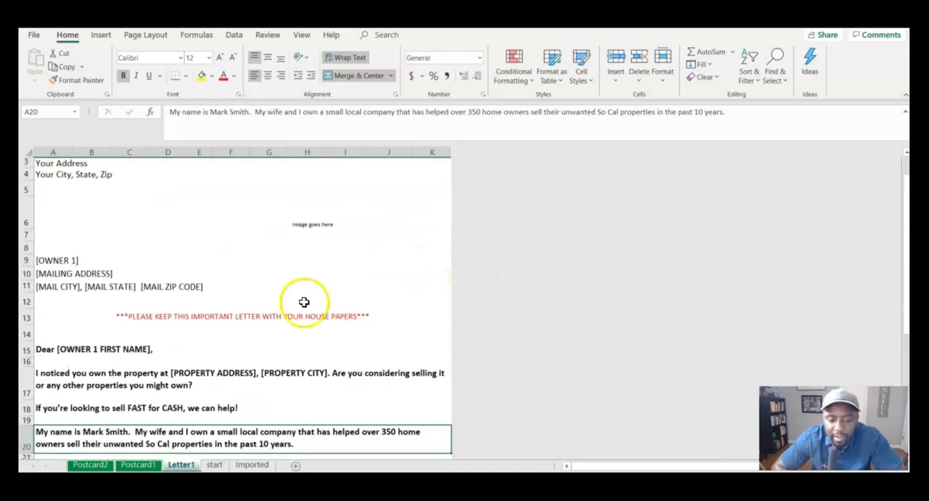
scroll(270, 312, down, 5)
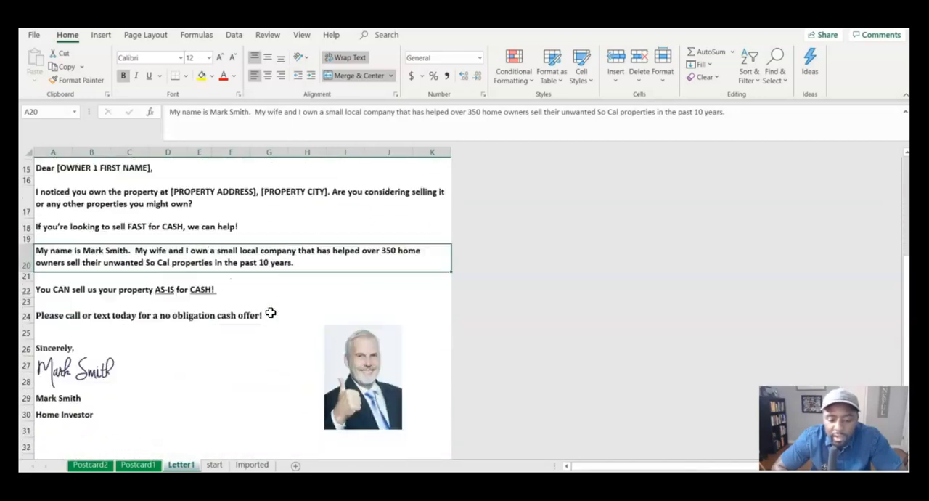
scroll(270, 312, up, 2)
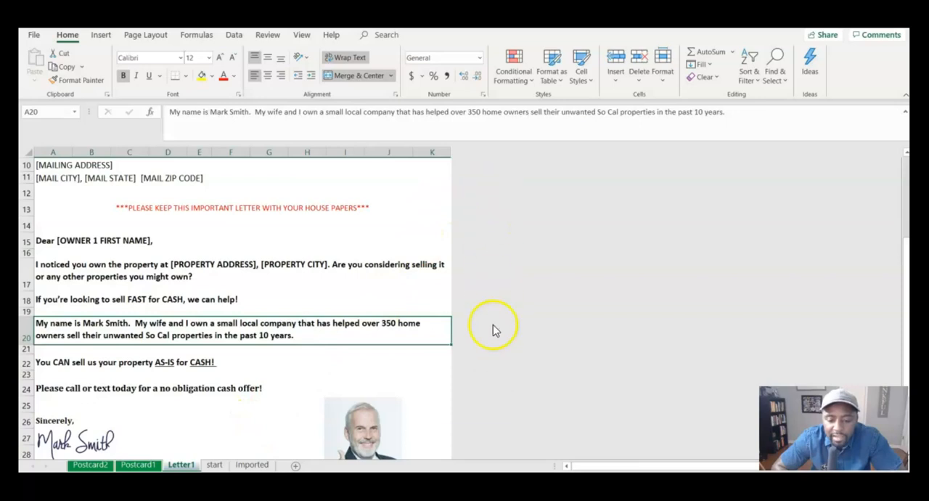
scroll(286, 373, down, 2)
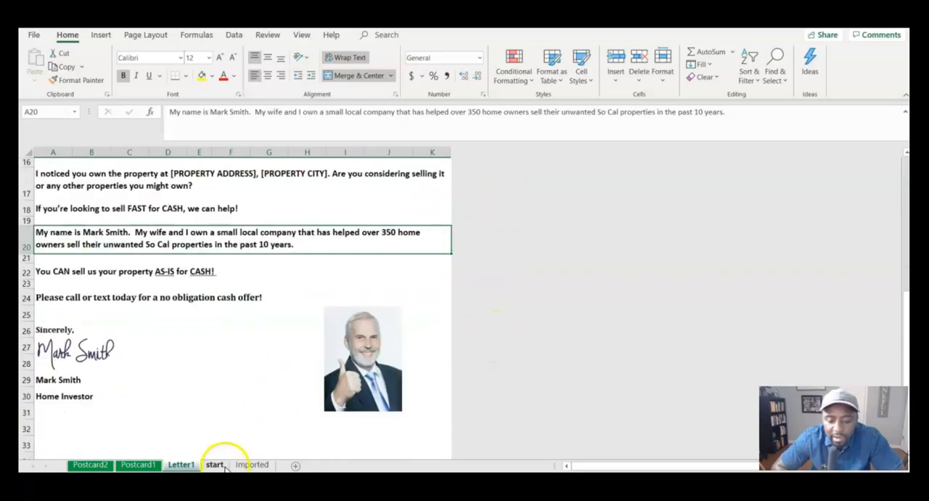
Step: Import TaxDelinq_Fulton_County_Short.csv through the start sheet and check the property column letters there
click(215, 465)
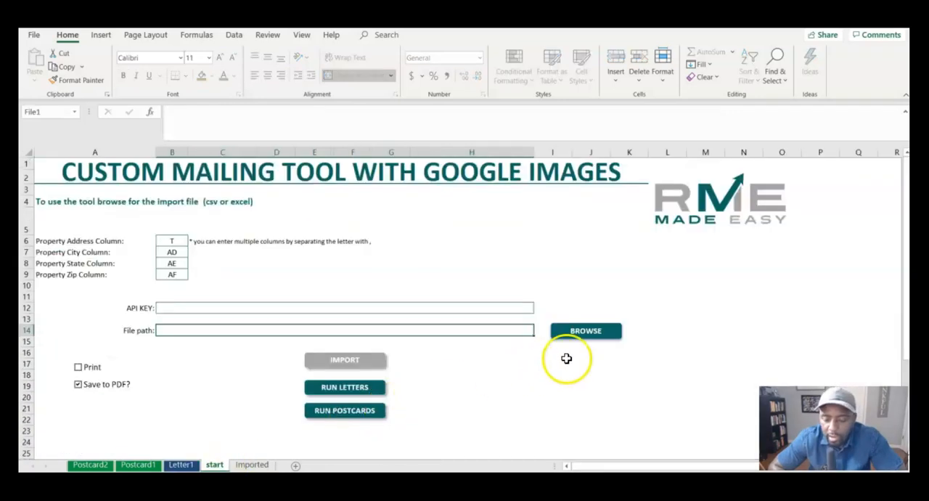
click(574, 331)
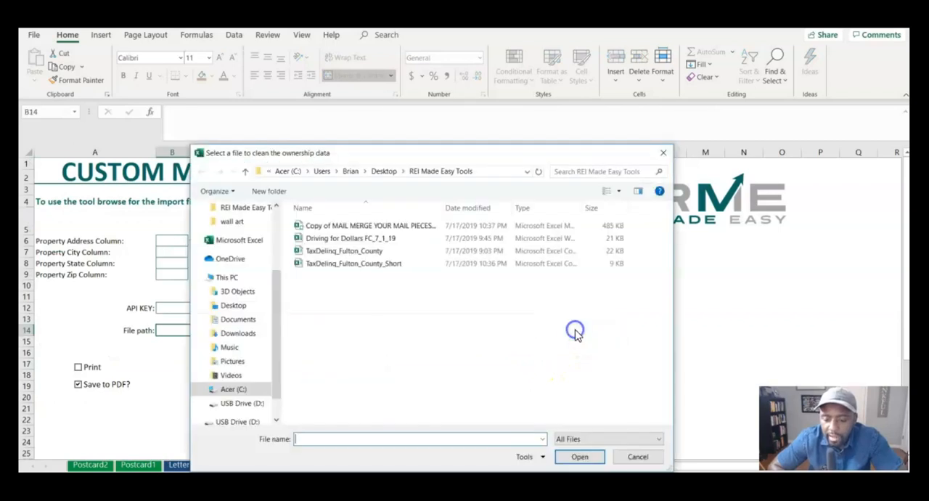
double_click(330, 264)
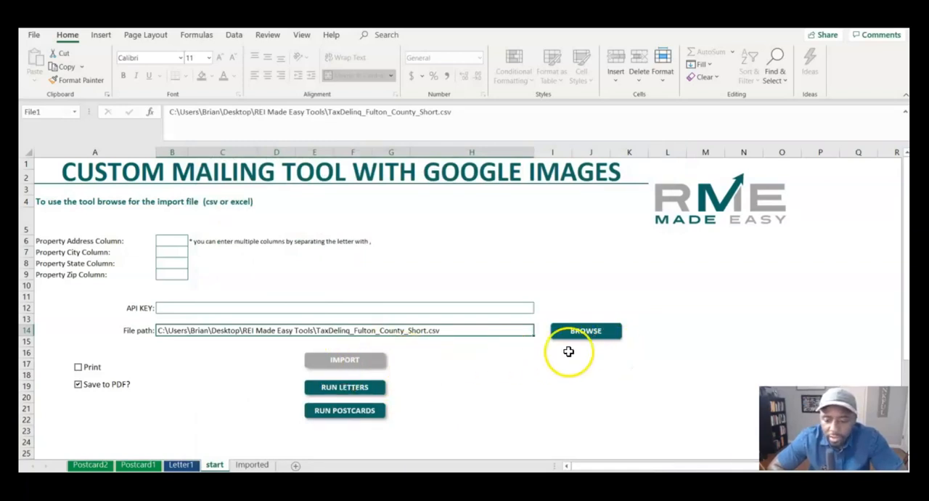
click(352, 360)
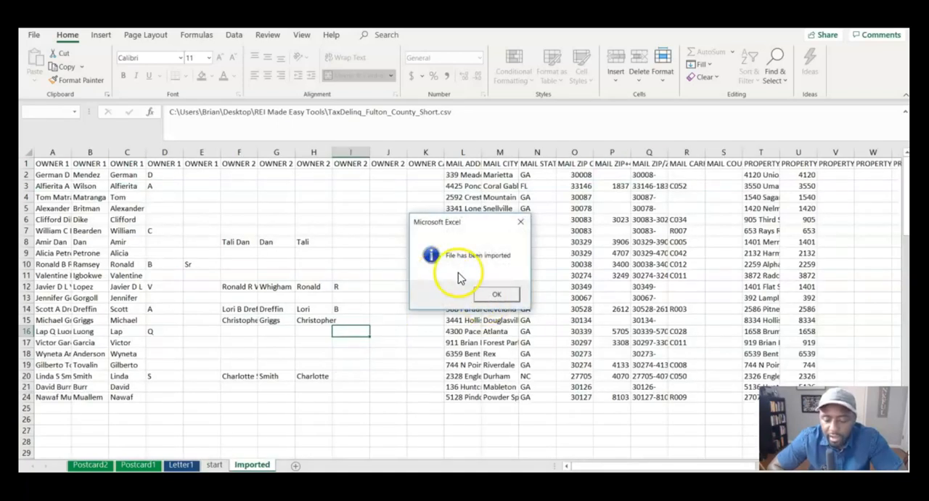
click(497, 293)
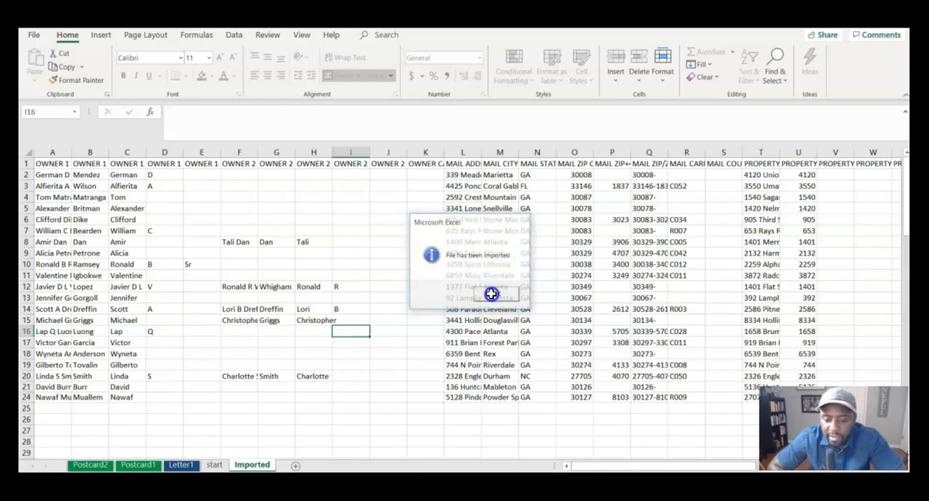
click(214, 464)
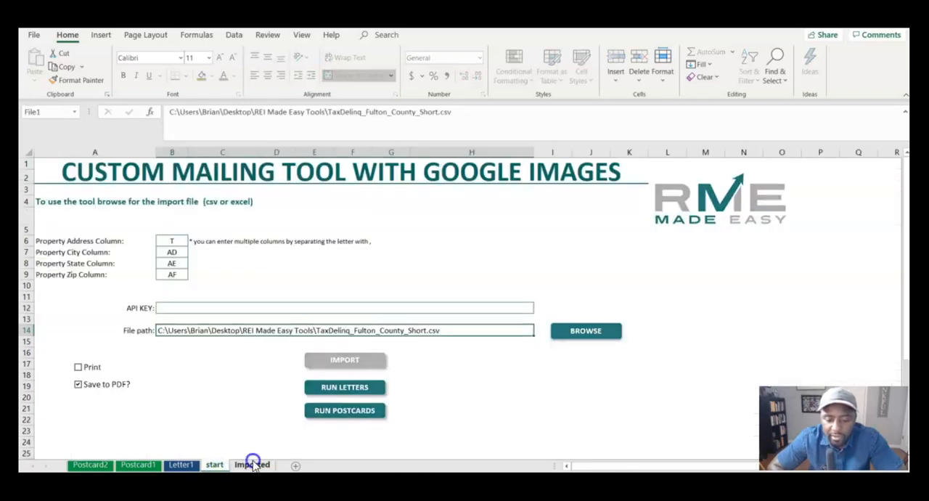
click(250, 465)
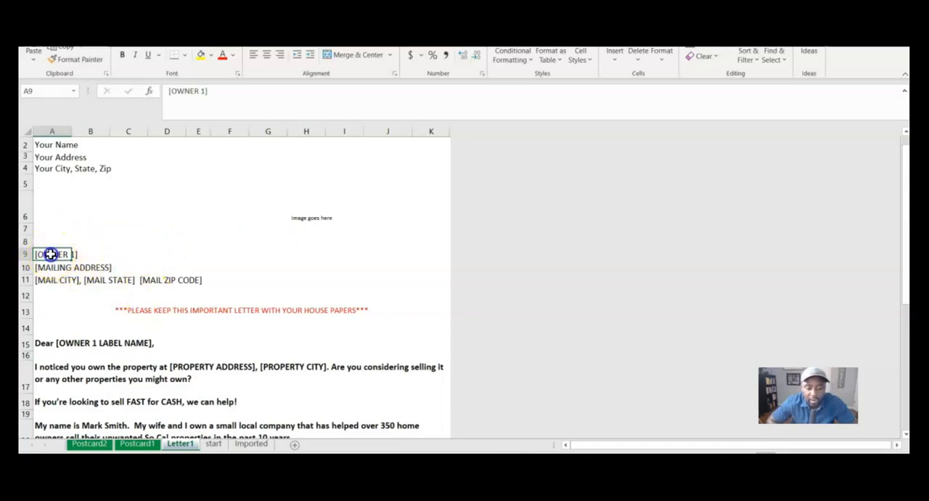
Step: Replace the bracketed text of the recipient placeholder in Letter1 cell A9 with the header OWNER 1 LABEL NAME copied from the Imported sheet
click(52, 277)
click(55, 252)
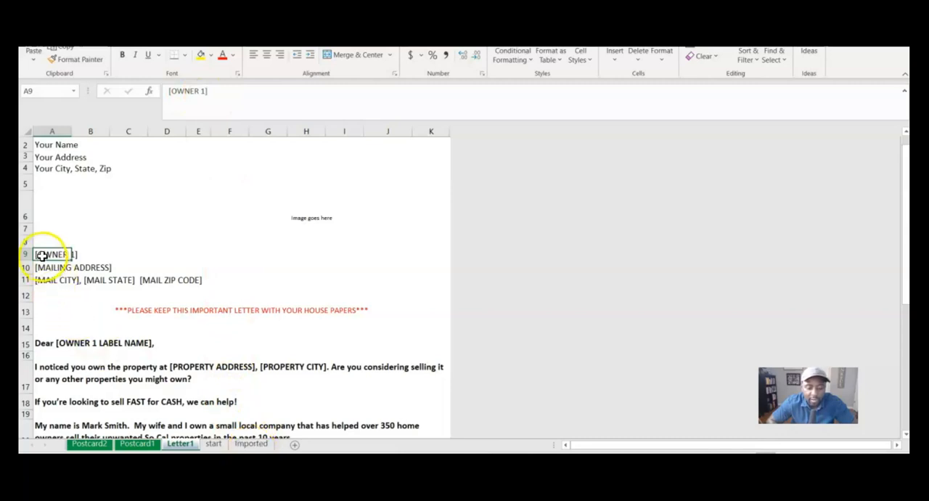
click(251, 443)
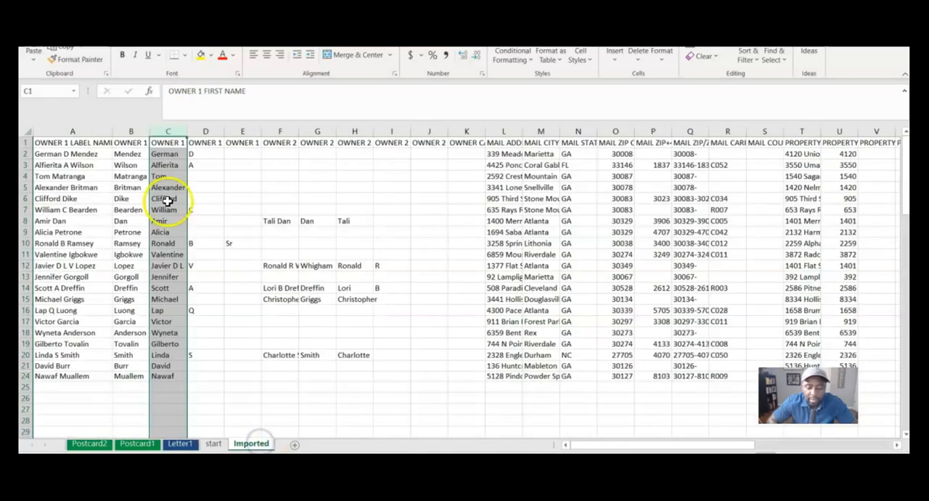
click(71, 143)
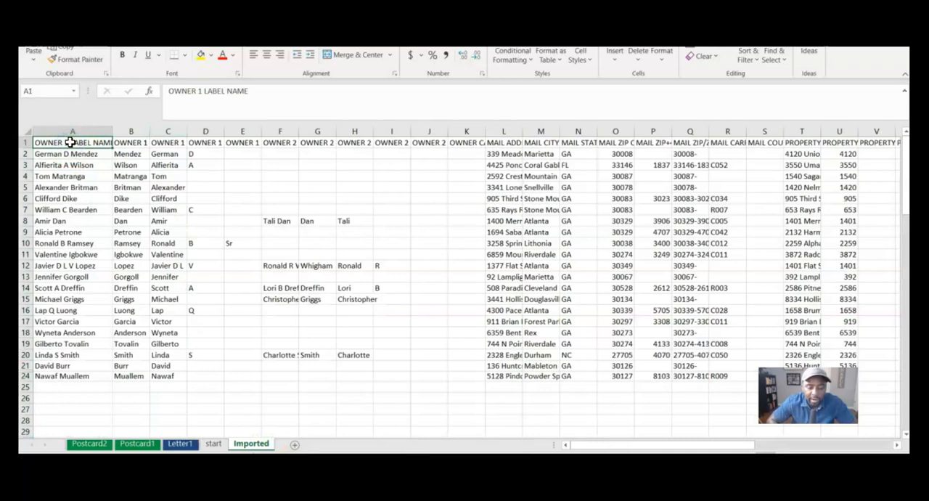
drag(261, 90, 162, 79)
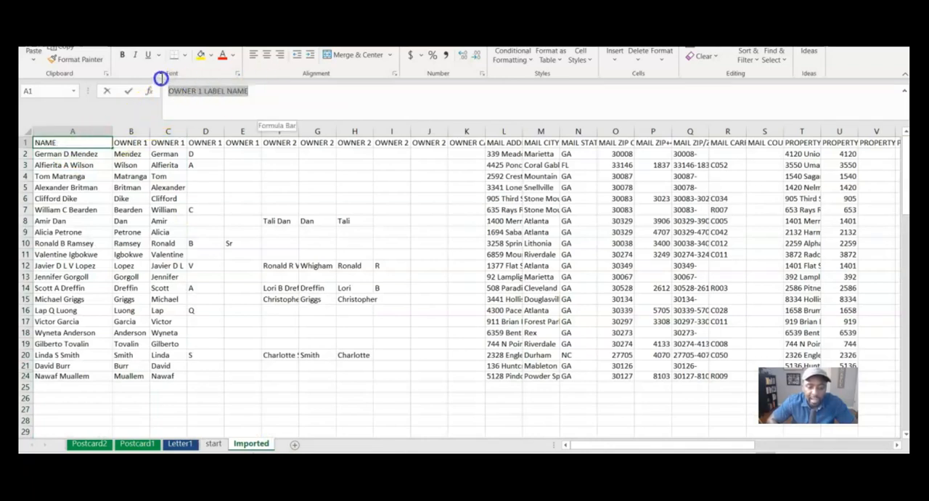
right_click(182, 94)
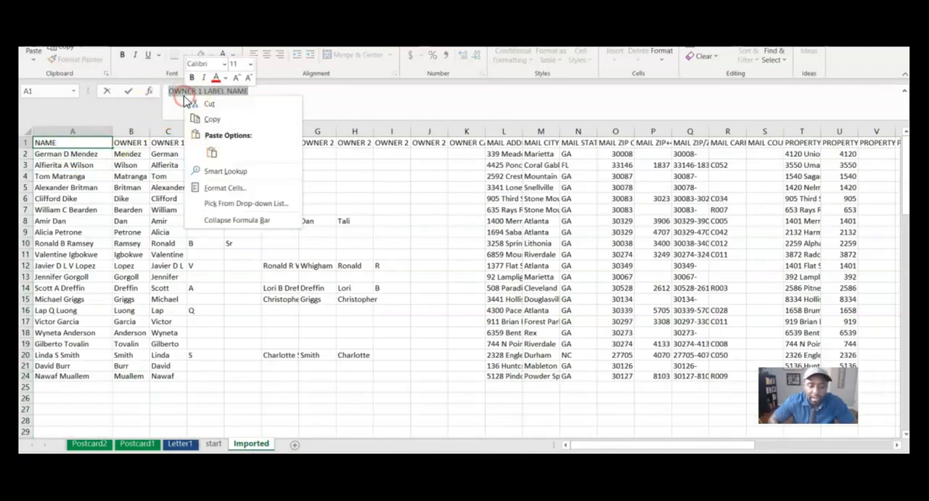
click(220, 122)
click(171, 357)
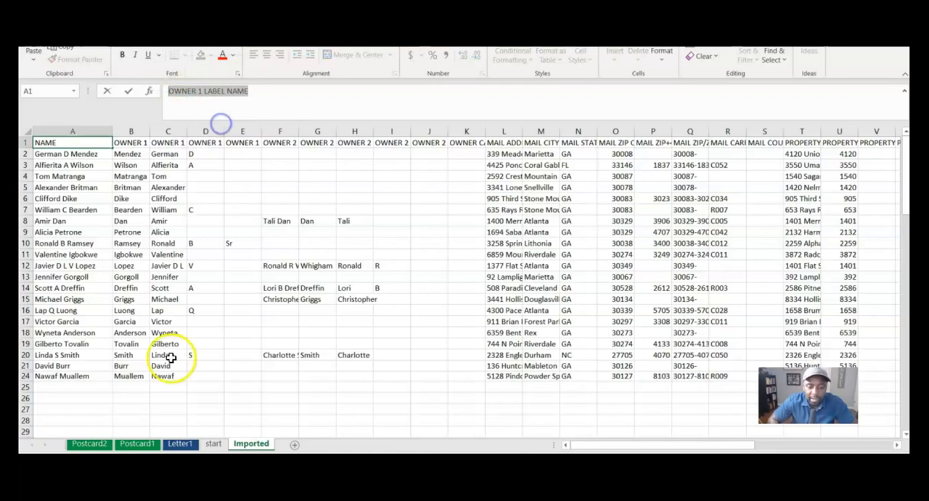
click(180, 443)
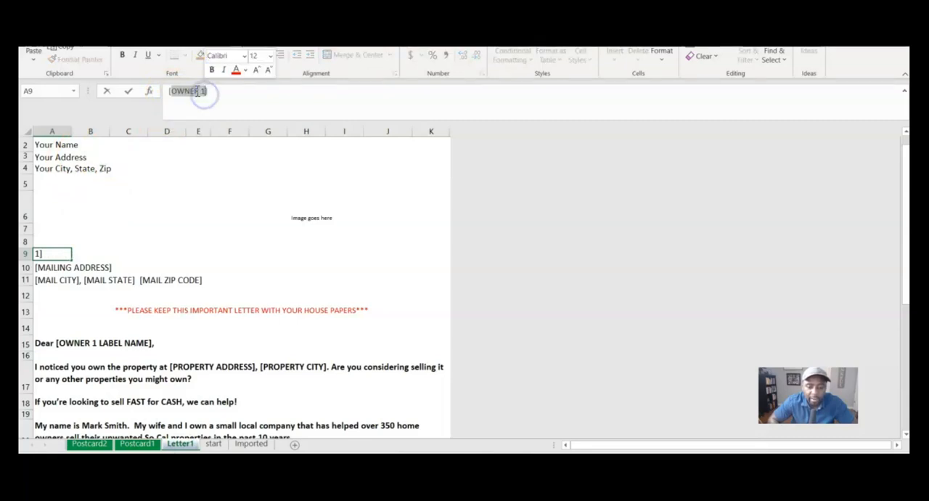
right_click(202, 92)
click(224, 147)
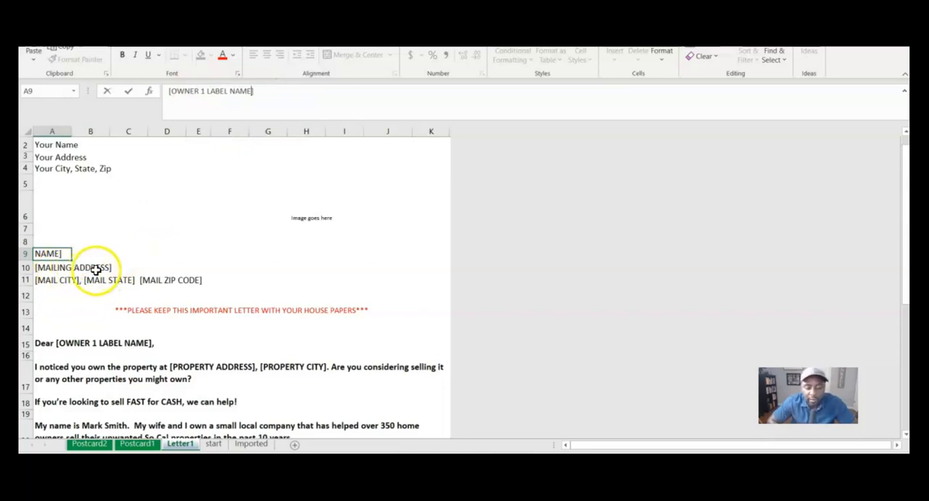
Step: Replace the bracketed text of the address placeholder in Letter1 cell A10 with the header MAIL ADDRESS copied from the Imported sheet
click(66, 268)
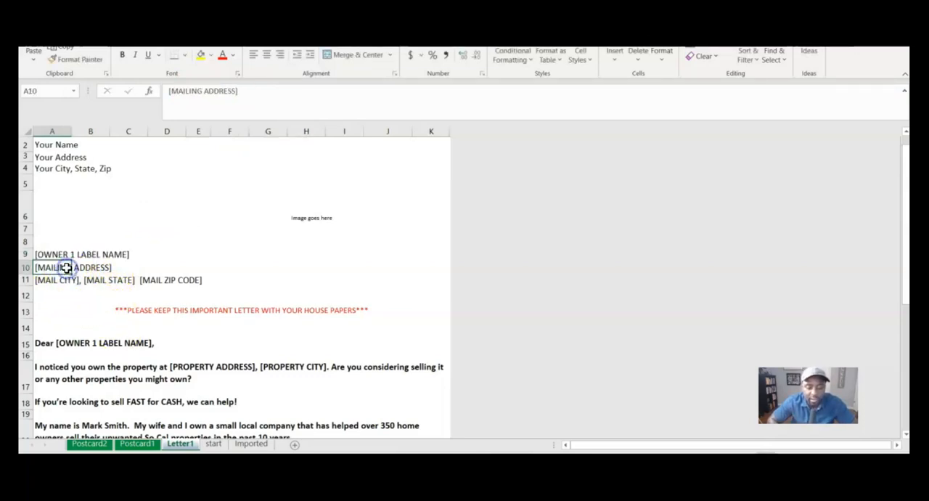
click(249, 443)
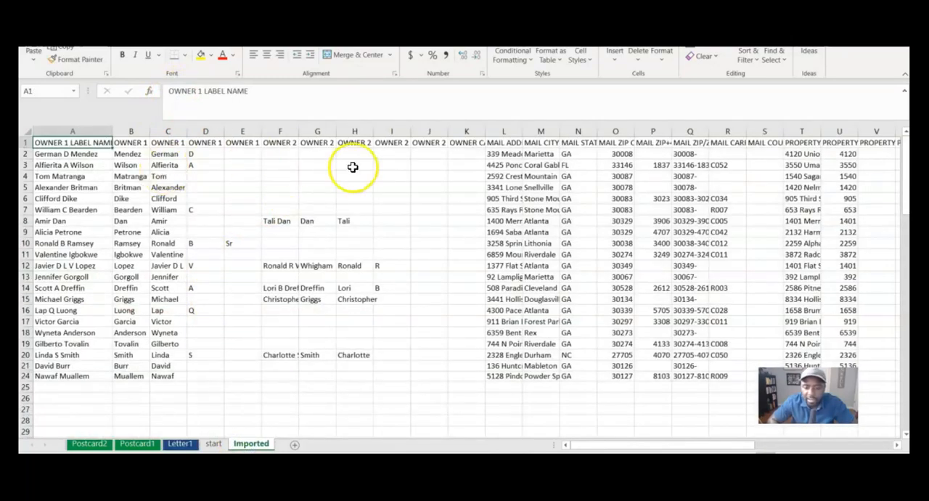
click(504, 143)
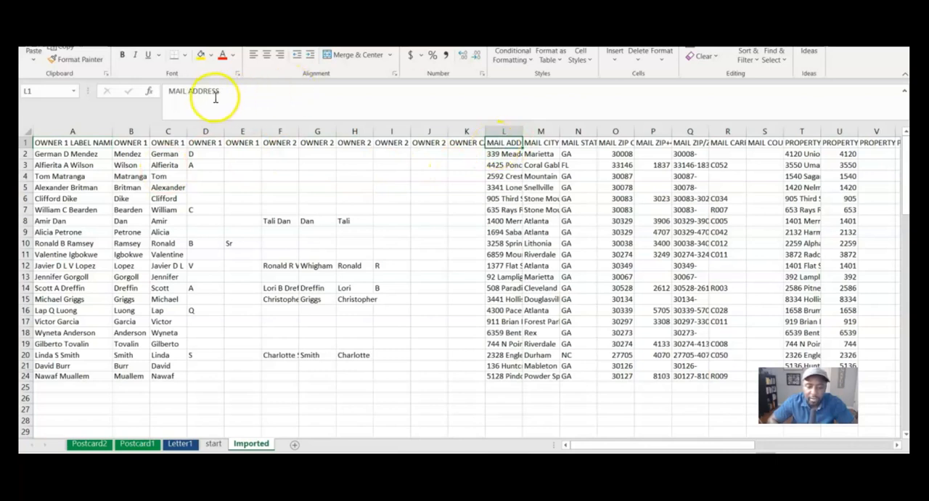
drag(239, 91, 149, 90)
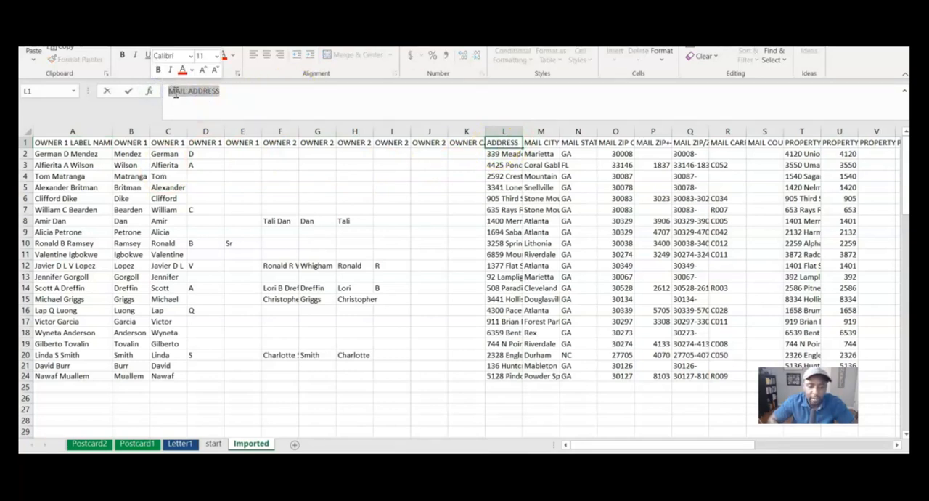
right_click(175, 94)
click(209, 114)
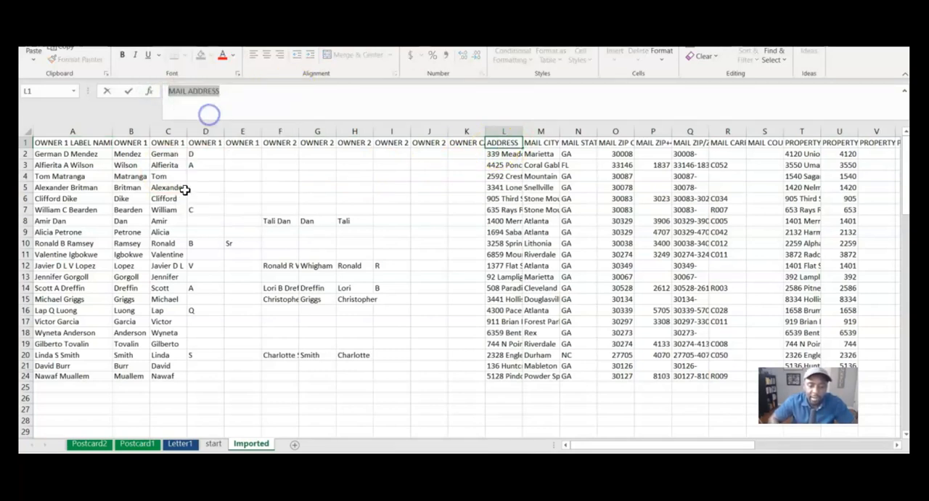
click(180, 443)
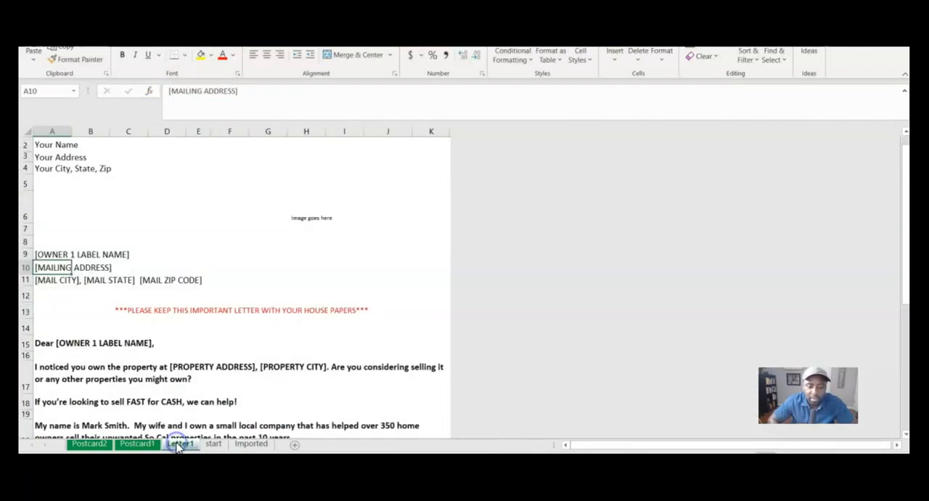
click(172, 91)
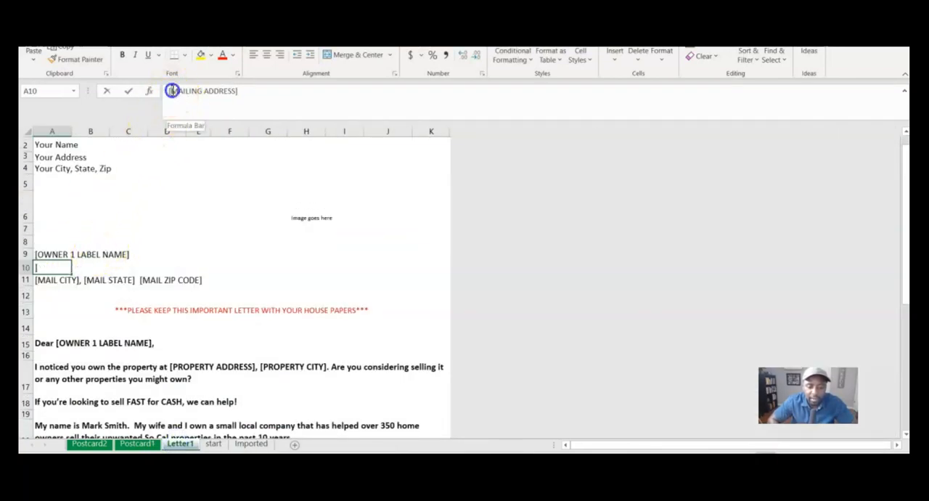
right_click(236, 94)
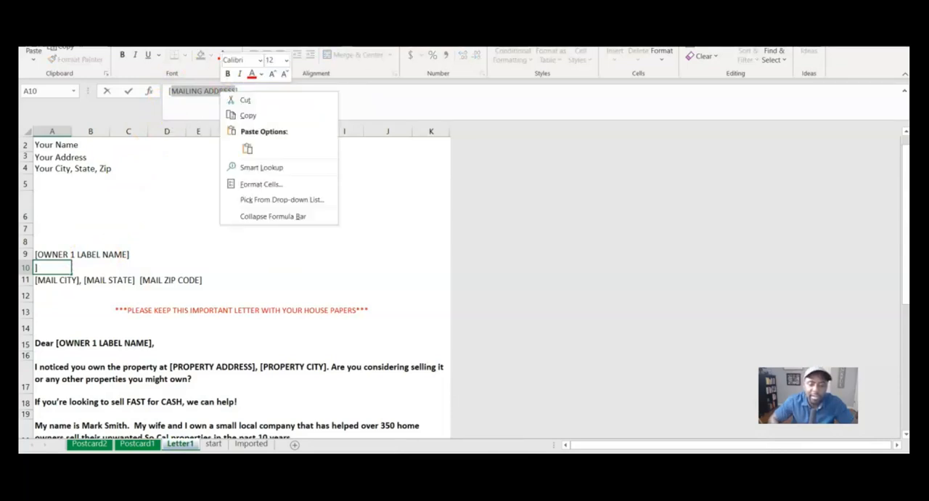
click(247, 145)
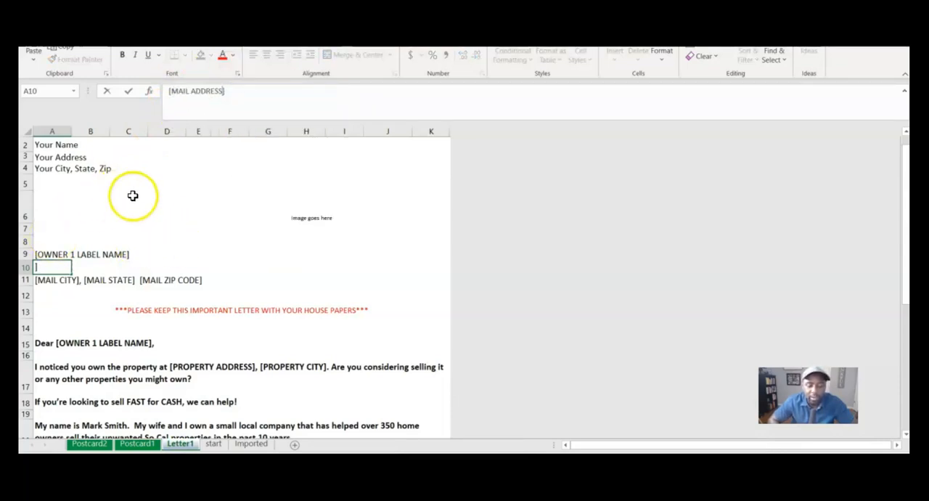
Step: Copy the header text OWNER 1 FIRST NAME from cell C1 of the Imported sheet
scroll(124, 299, down, 2)
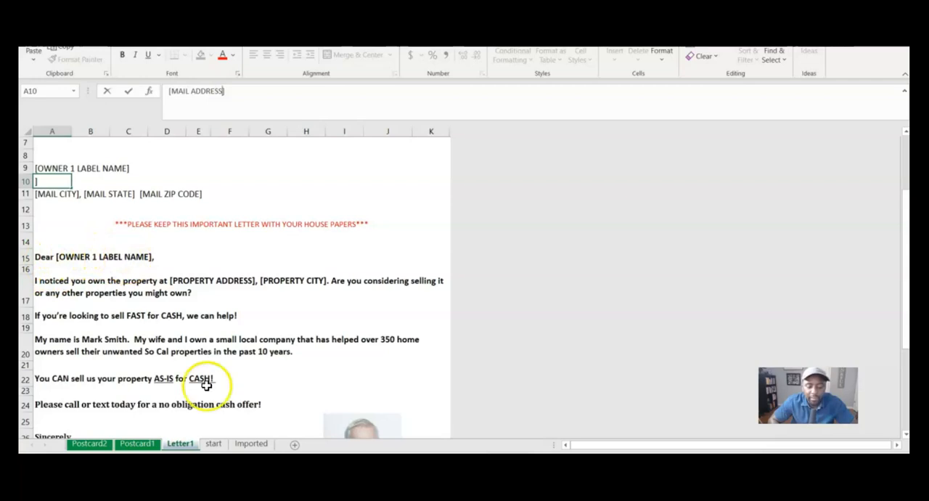
click(249, 443)
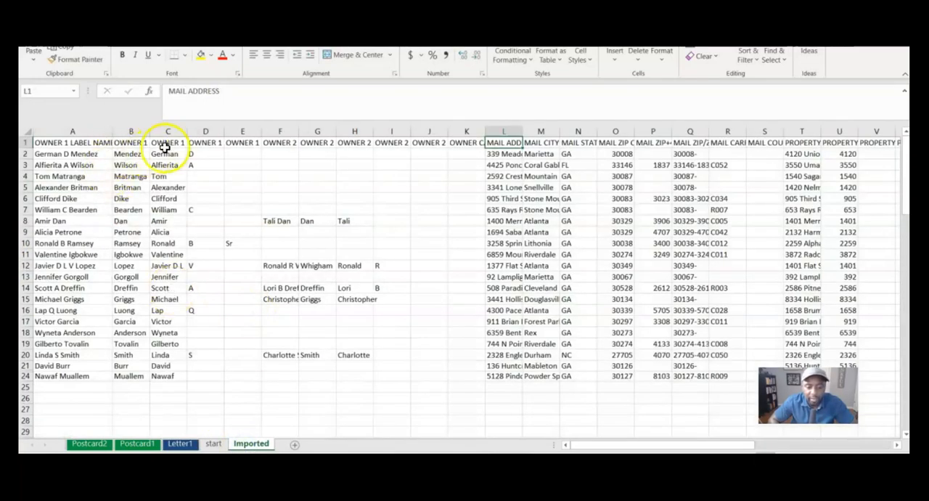
click(169, 140)
drag(242, 92, 162, 87)
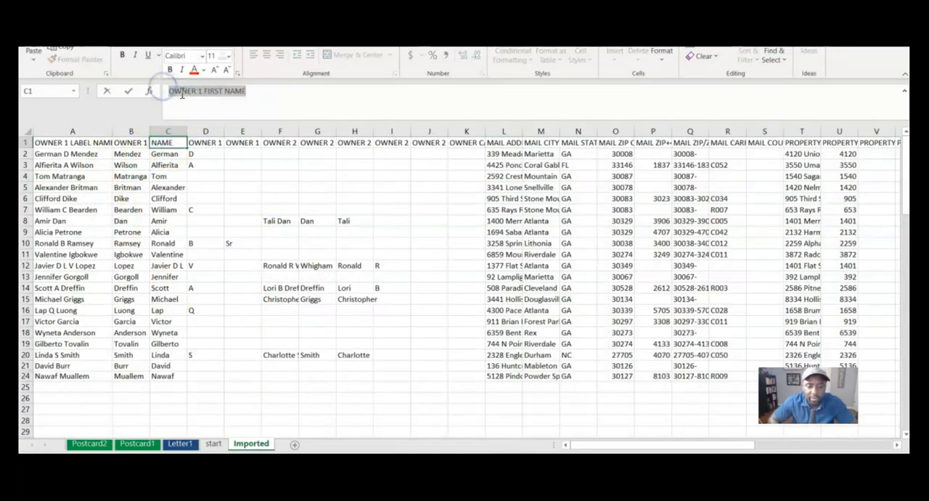
right_click(181, 93)
click(206, 111)
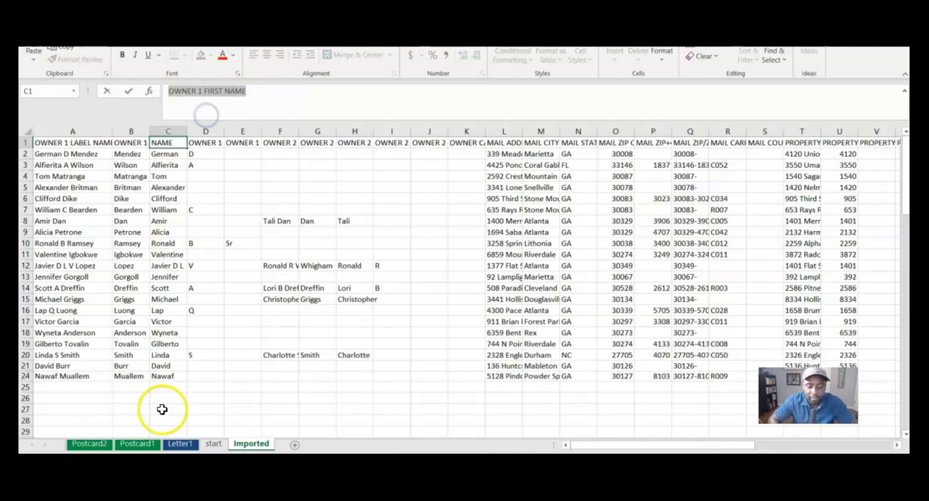
Step: Replace the bracketed text of the greeting placeholder in Letter1 cell A15 with the copied header OWNER 1 FIRST NAME
click(180, 443)
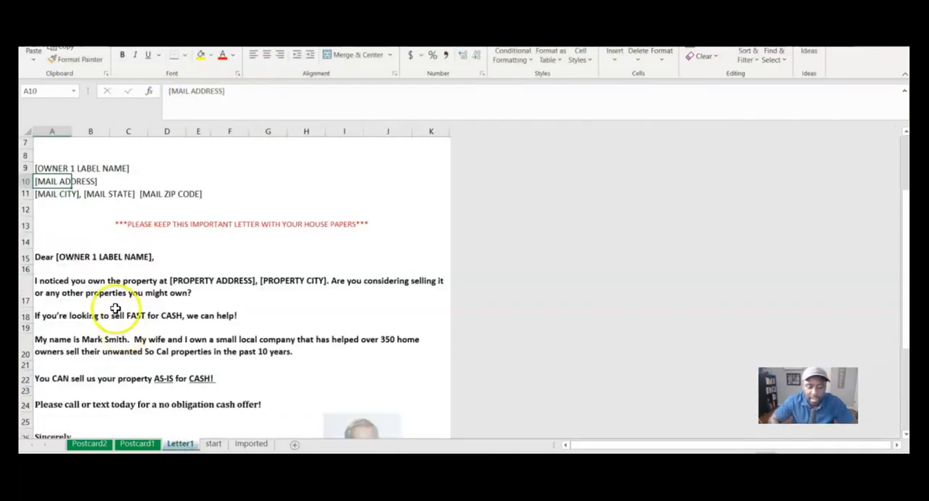
click(173, 90)
drag(208, 95, 222, 93)
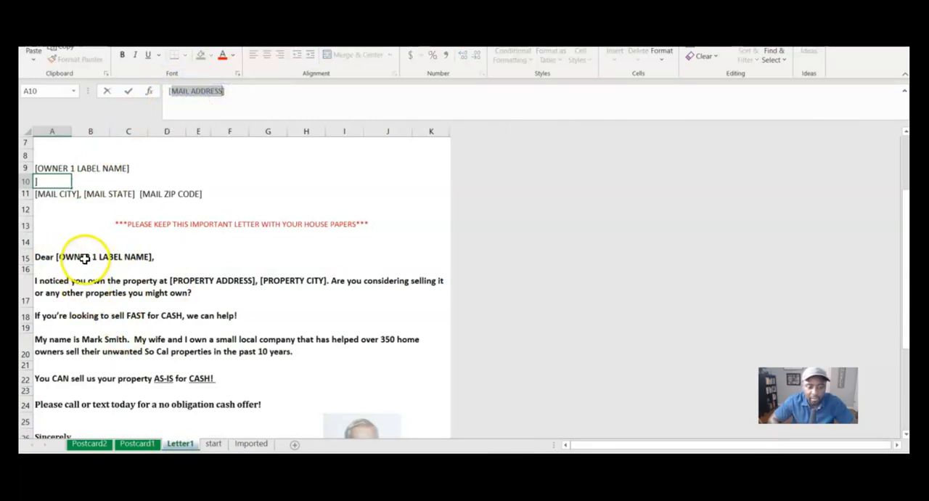
click(85, 256)
click(63, 257)
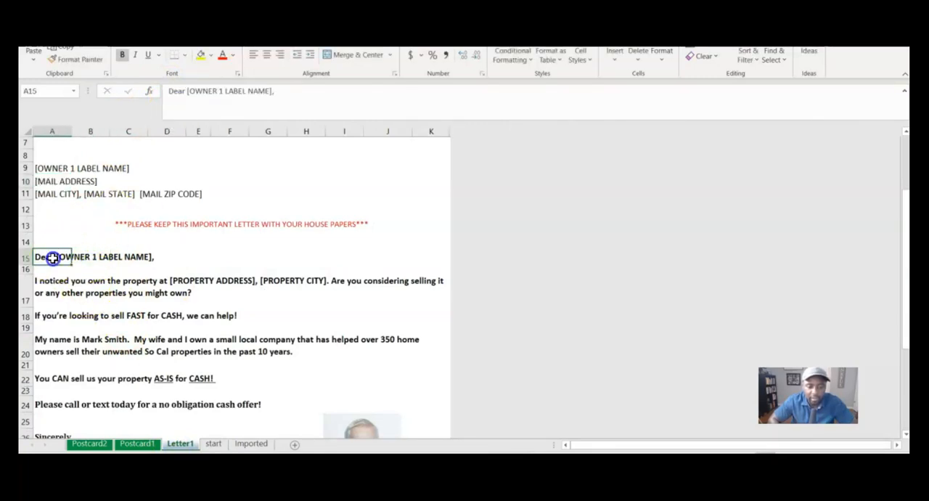
drag(188, 93, 270, 90)
click(211, 116)
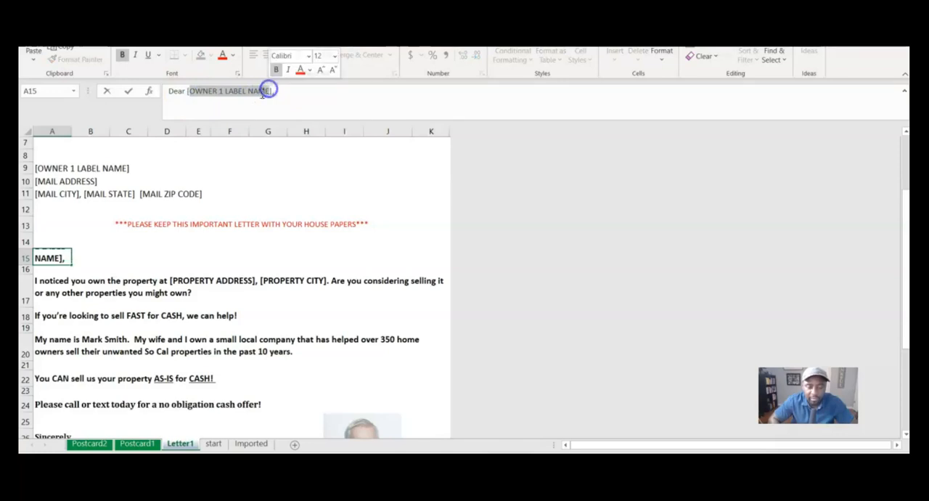
right_click(254, 91)
click(282, 145)
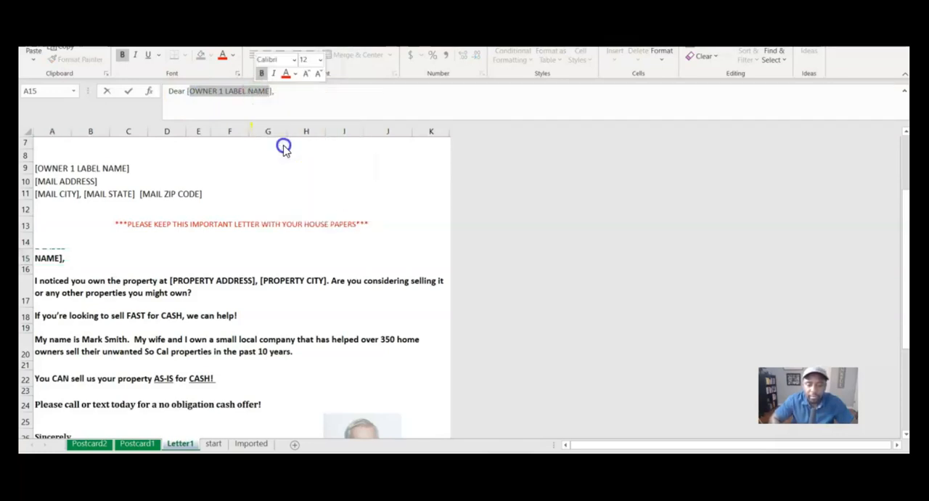
click(328, 206)
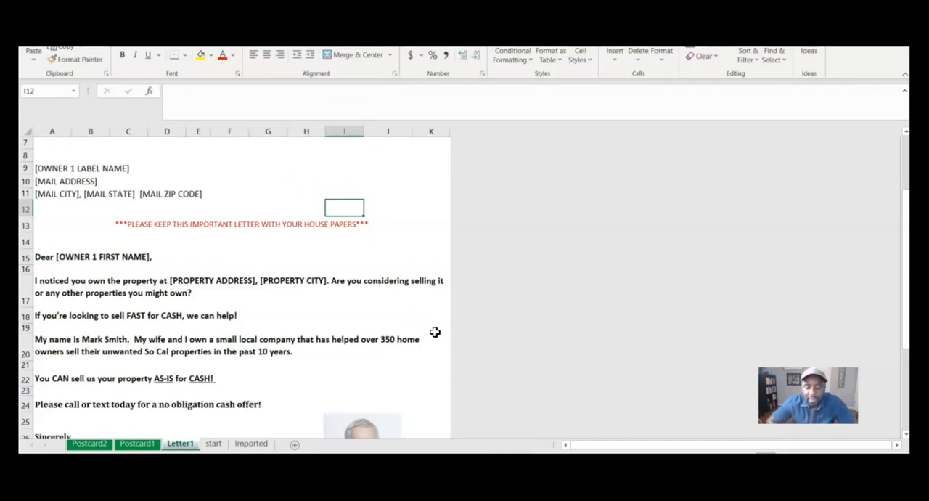
Step: Delete the sample photo beside the signature in Letter1
scroll(428, 330, down, 3)
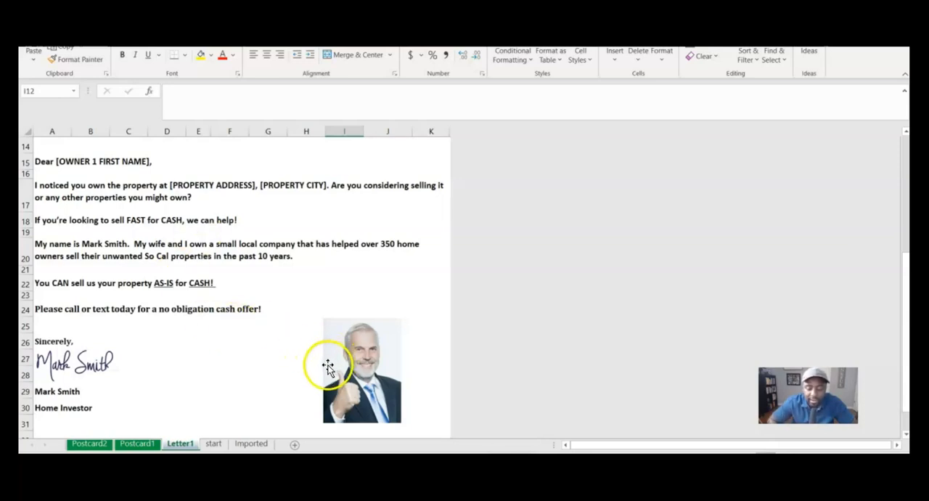
click(374, 374)
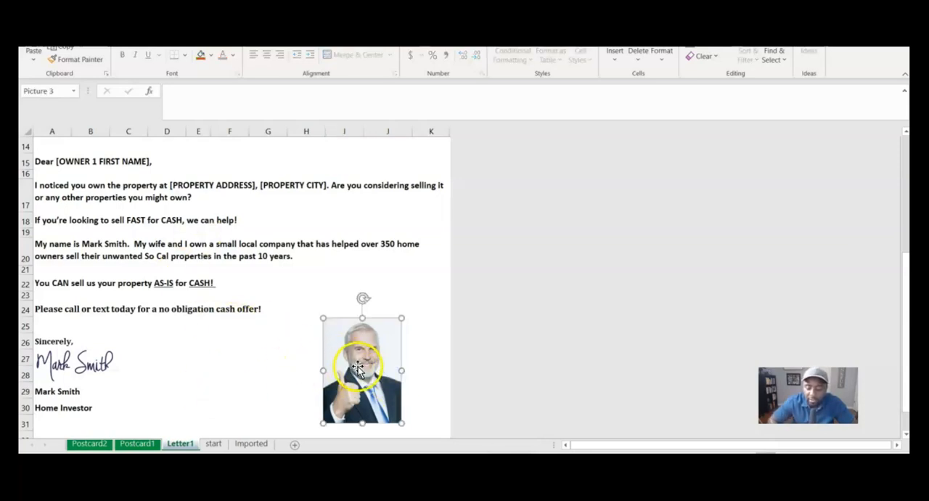
key(Delete)
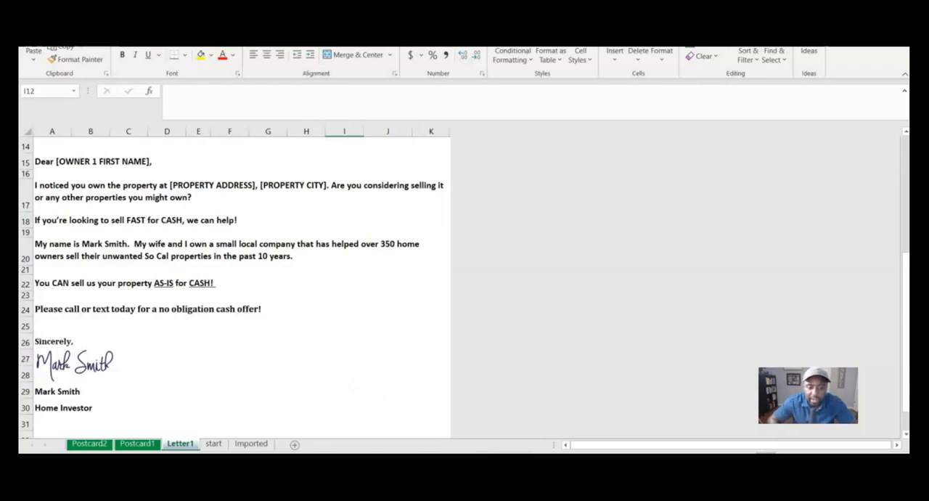
Step: Insert the recently used portrait from the CRA FILES folder, whose file name starts with 34962855, into Letter1
click(94, 15)
click(151, 54)
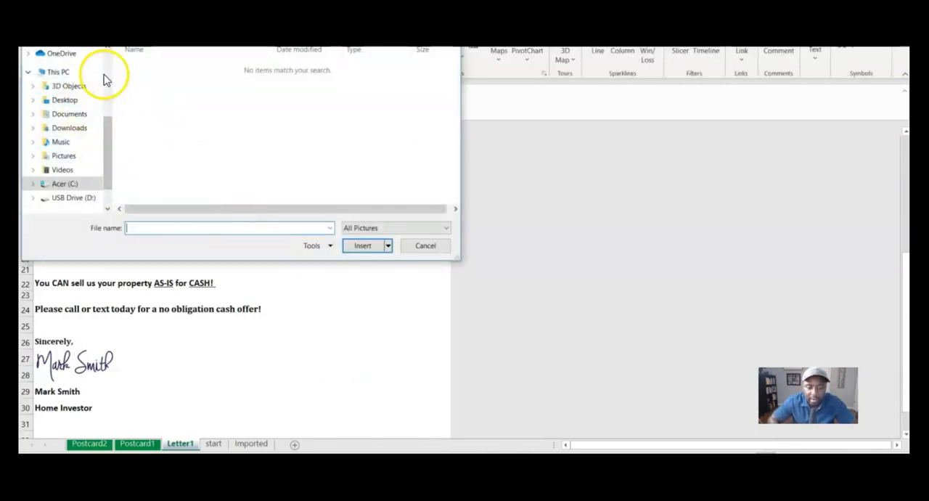
scroll(105, 68, up, 5)
click(84, 60)
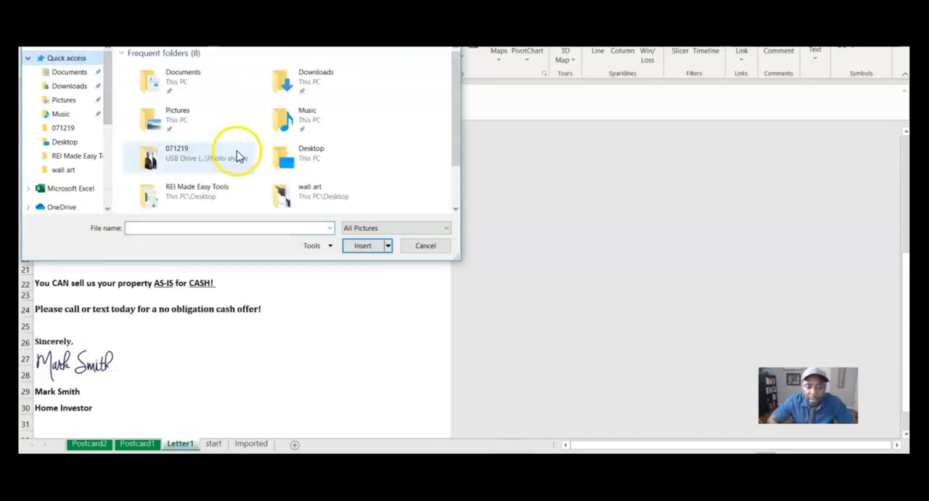
scroll(227, 155, down, 2)
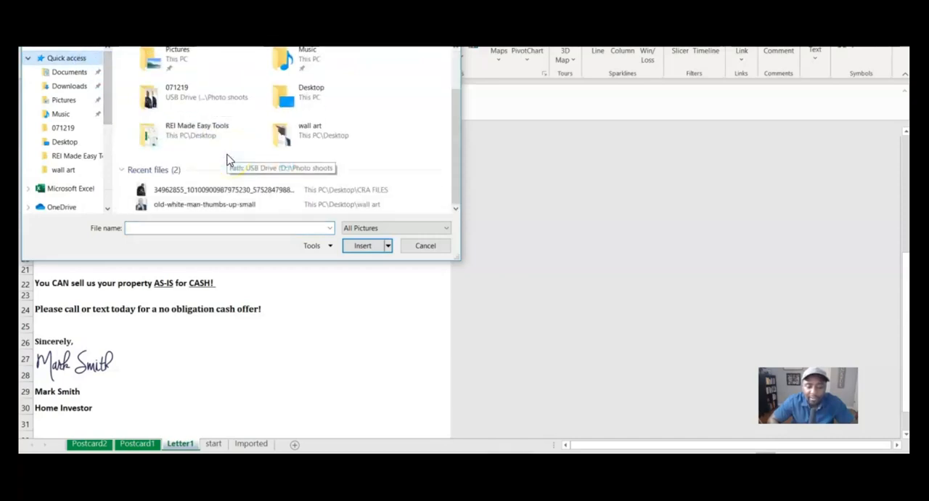
click(197, 191)
double_click(197, 190)
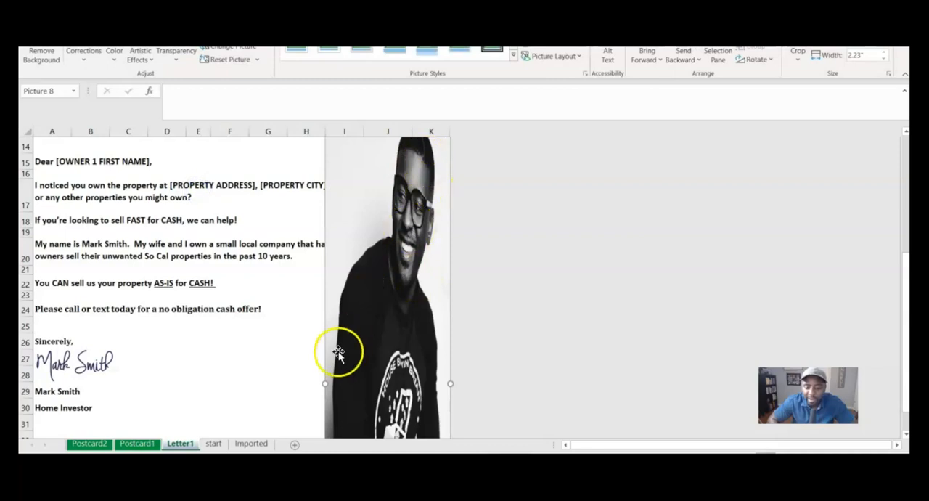
Step: Shrink the inserted portrait to 1.58" wide and reduce its height so it spans about rows 35 to 40
scroll(373, 324, up, 5)
drag(324, 298, 361, 434)
scroll(358, 363, down, 5)
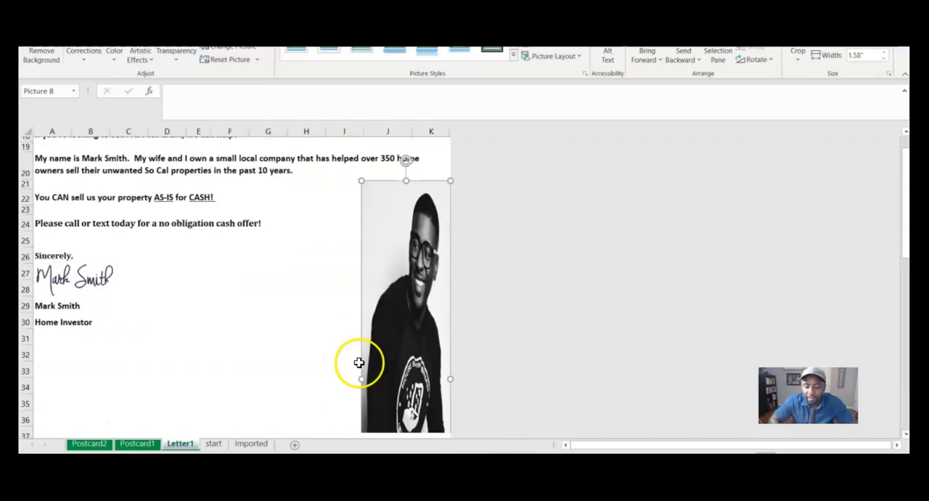
drag(406, 172, 401, 389)
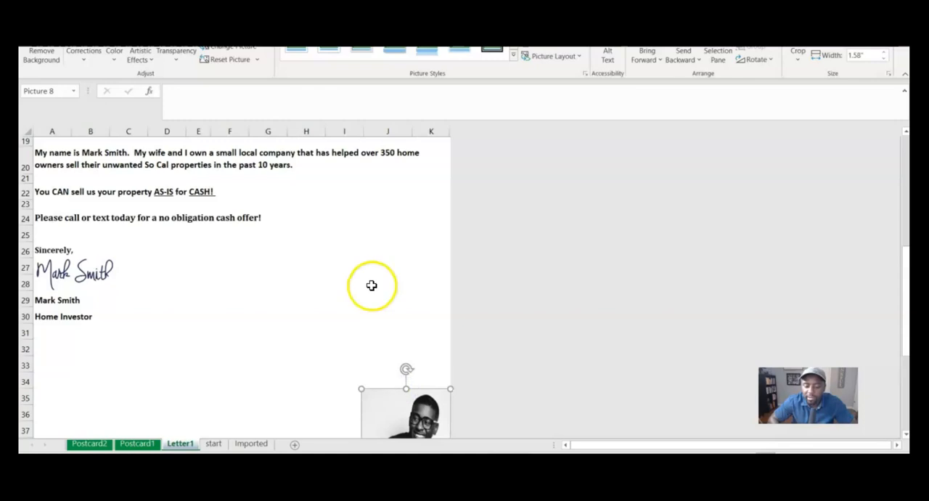
scroll(371, 285, down, 6)
drag(409, 290, 402, 205)
scroll(400, 263, up, 5)
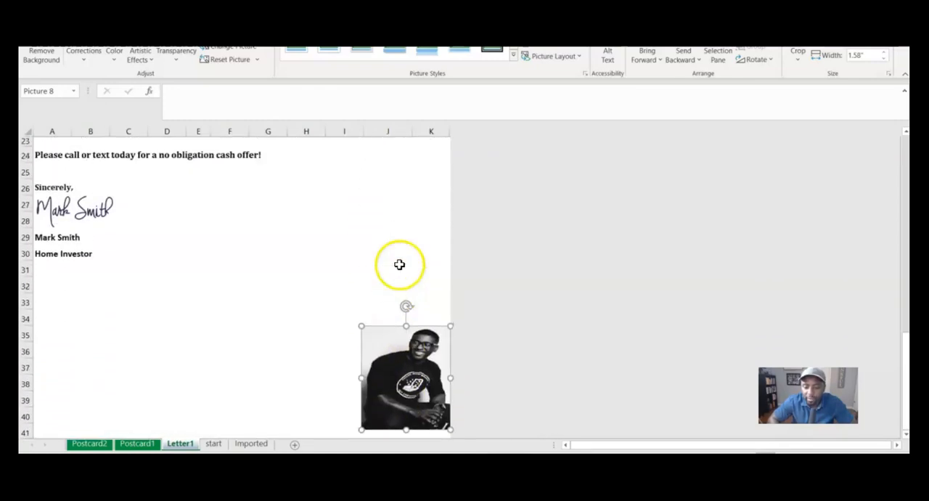
Step: Move the portrait beside the signature across columns H to J, rows 24 to 30, and enlarge it to 1.95" wide
mouse_move(388, 370)
mouse_down()
mouse_move(328, 185)
mouse_move(342, 198)
mouse_move(282, 204)
mouse_move(298, 205)
mouse_up()
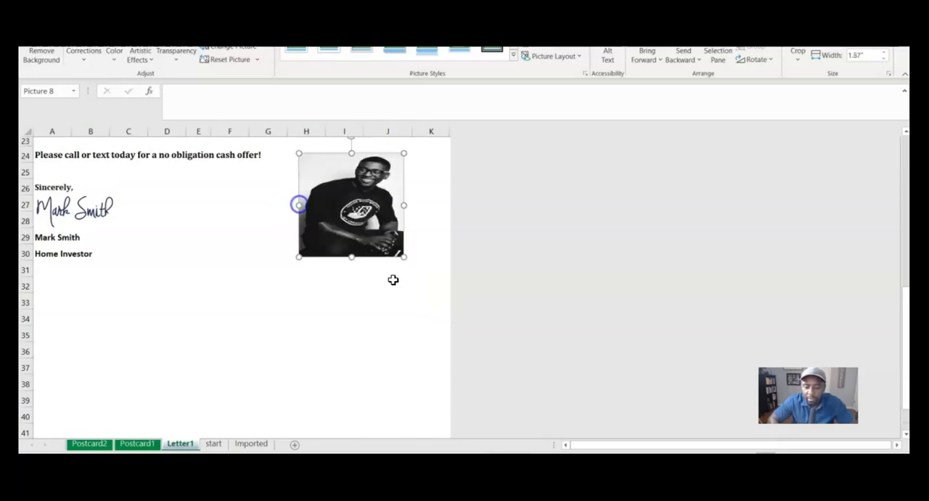
scroll(396, 301, up, 1)
drag(406, 179, 357, 331)
scroll(471, 367, down, 2)
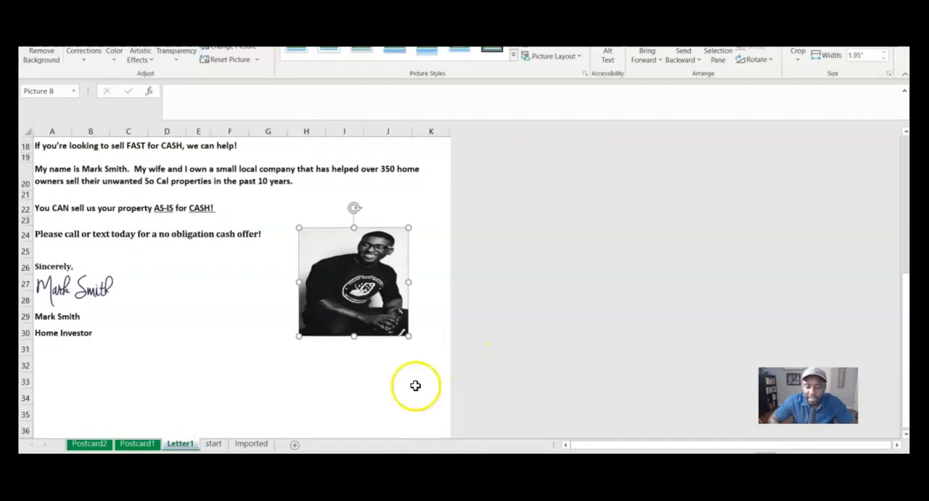
Step: Replace the printed name below the signature in Letter1 cell A29 with the sender's full name
click(322, 393)
click(58, 335)
click(56, 317)
drag(234, 96, 51, 88)
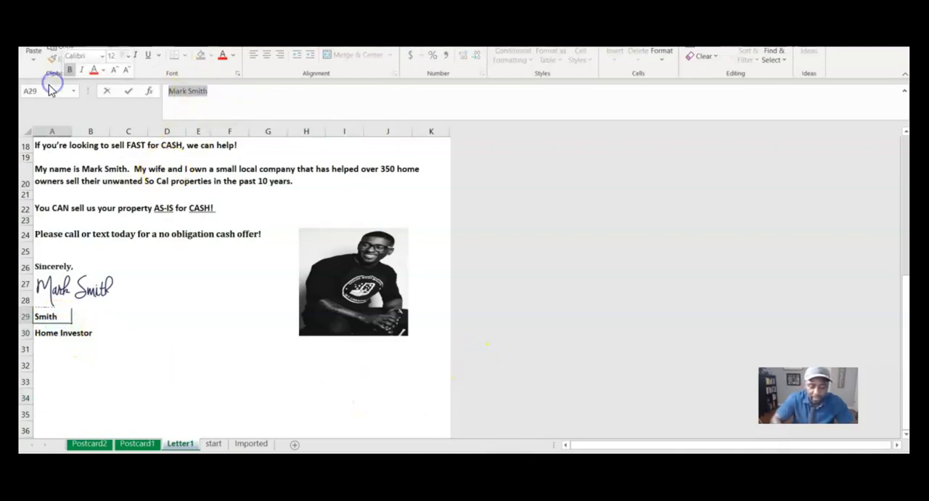
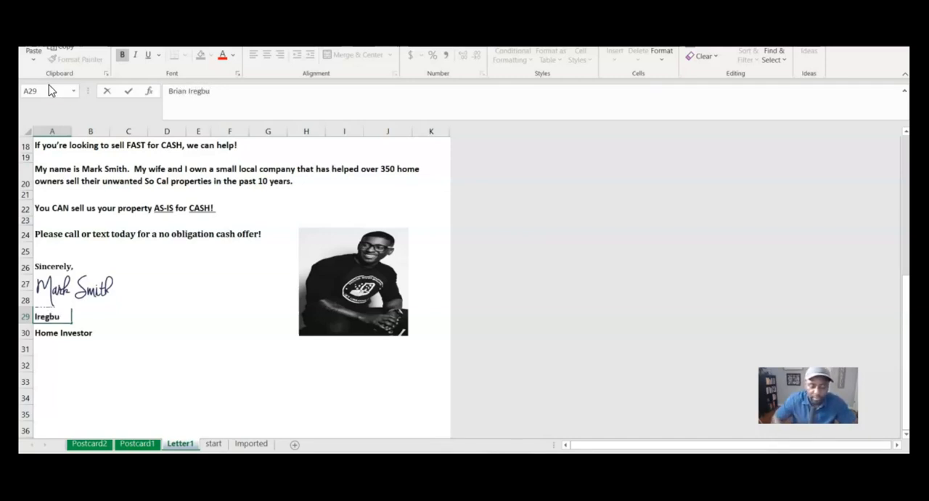
click(120, 392)
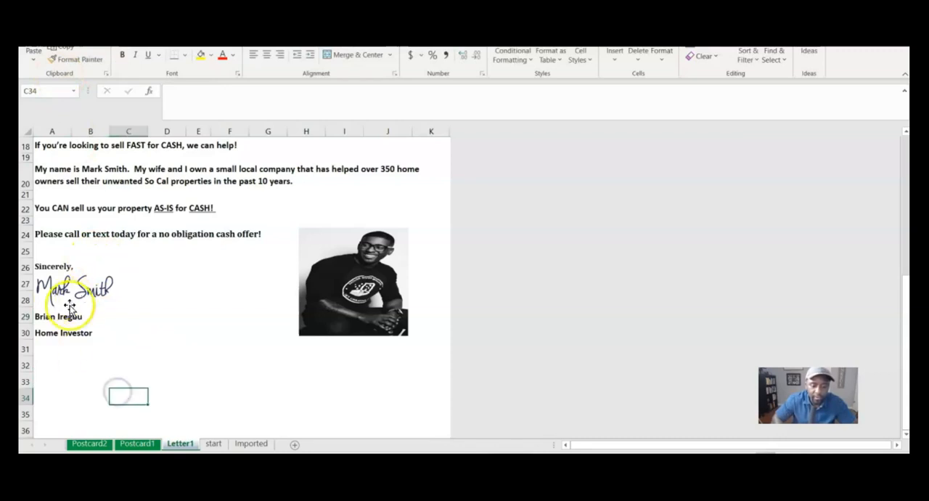
Step: Enlarge the portrait slightly by extending its right edge within column K and its upper edge to about row 23
scroll(114, 308, up, 2)
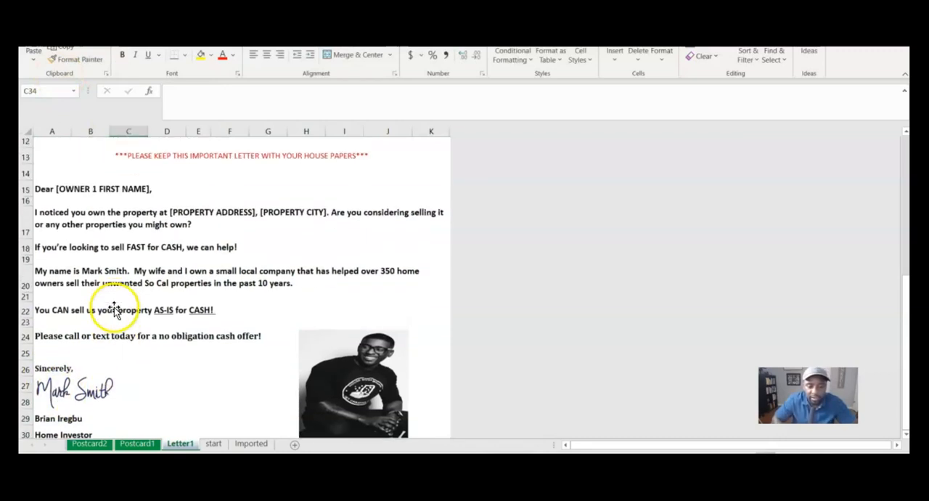
click(94, 275)
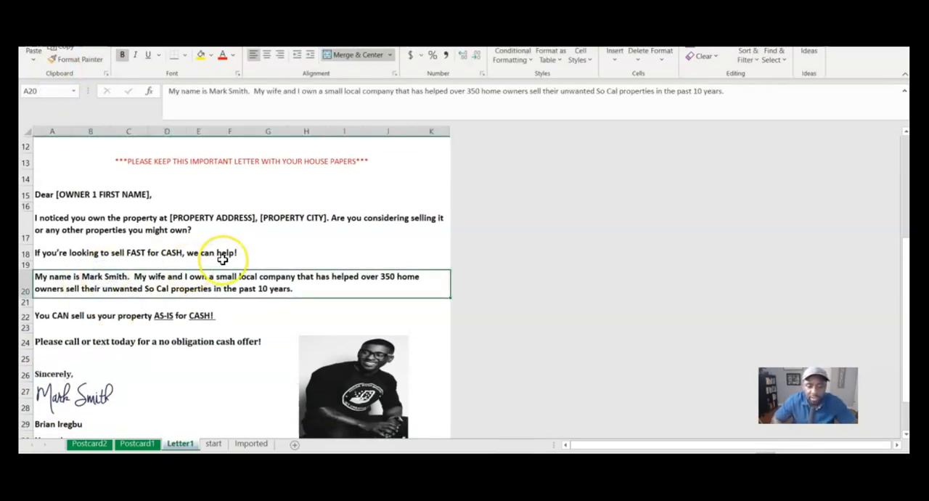
scroll(222, 259, up, 3)
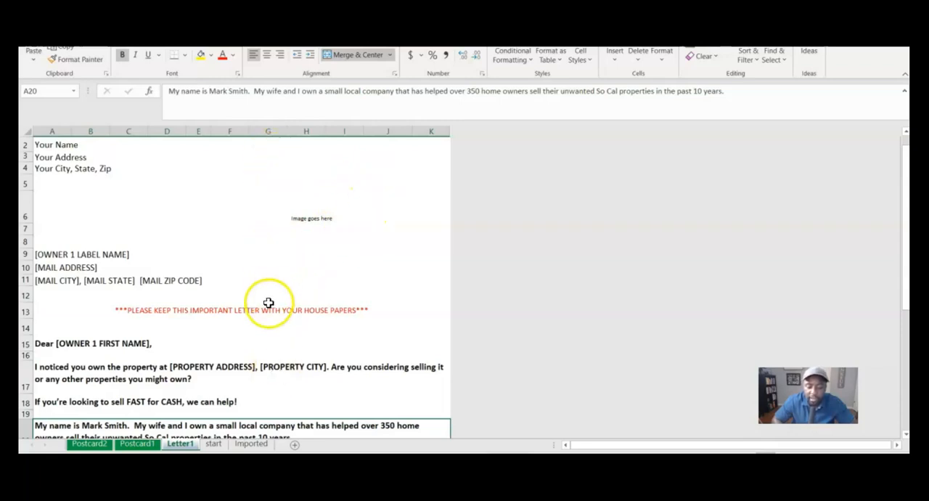
scroll(260, 358, down, 4)
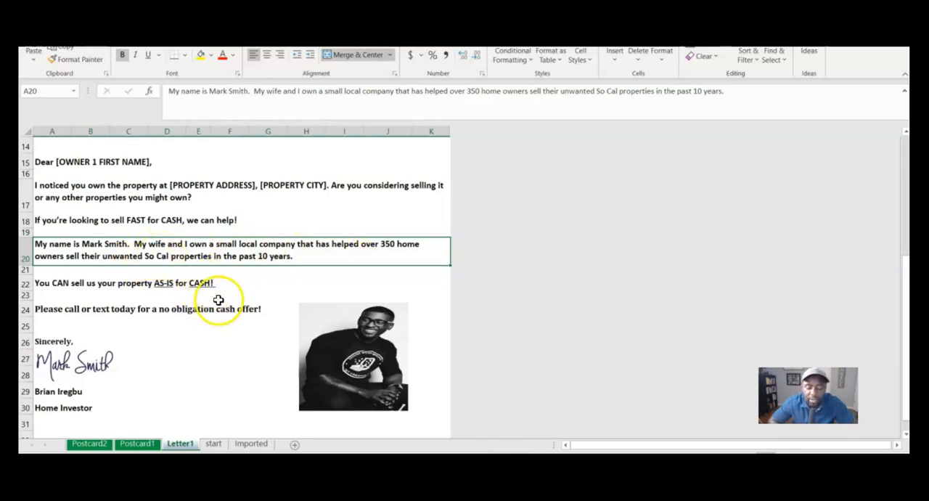
click(395, 398)
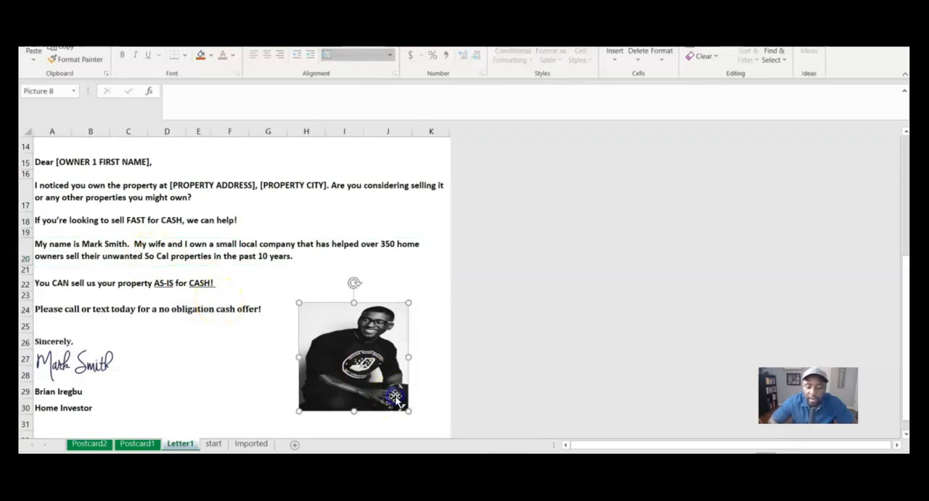
drag(408, 358, 413, 357)
drag(413, 303, 413, 294)
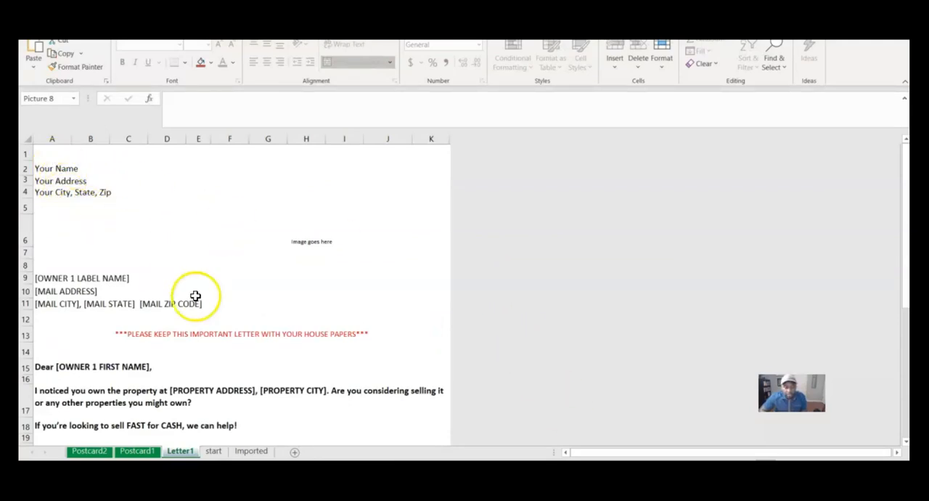
Step: Switch to the Google APIs credentials page of the Street View Static API and dismiss the API key created message
scroll(224, 322, down, 1)
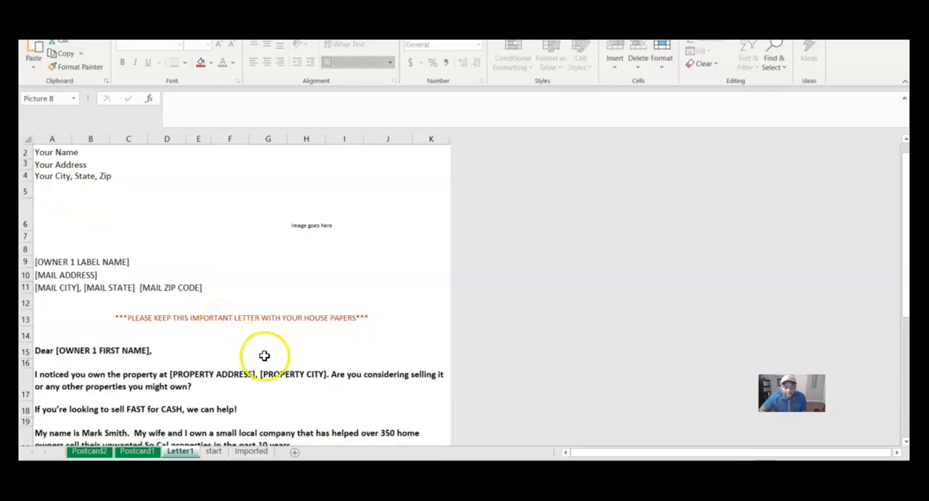
scroll(264, 356, down, 2)
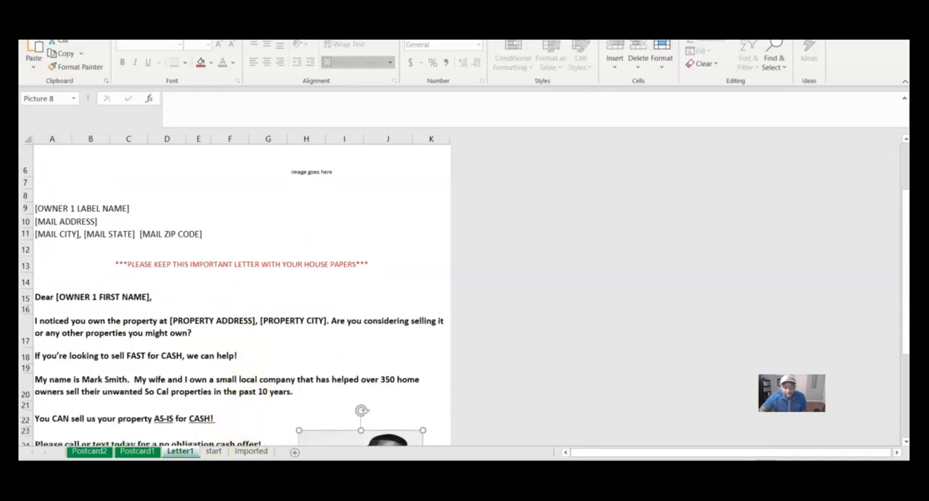
click(296, 434)
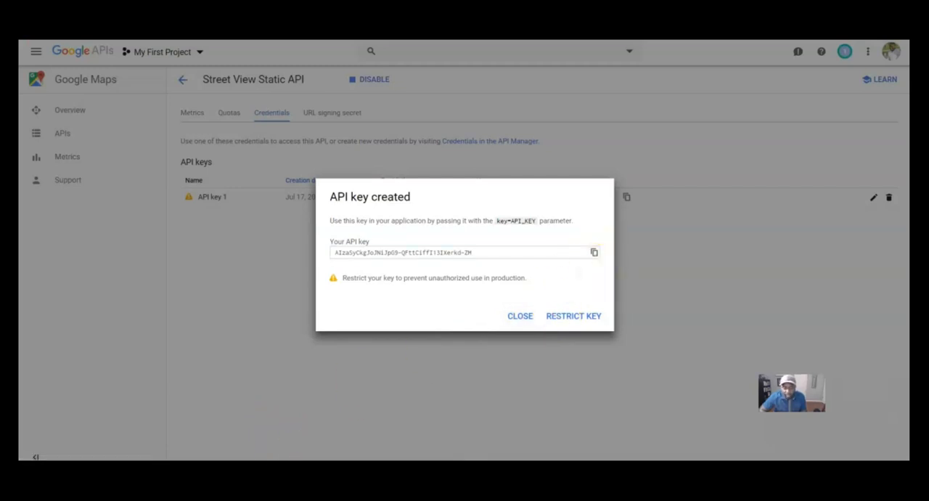
click(520, 316)
mouse_move(579, 469)
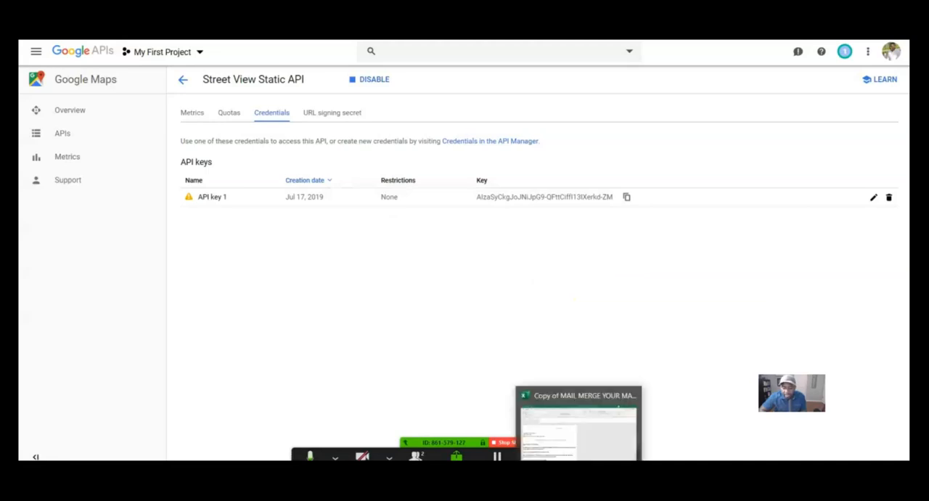
Step: Switch to the Excel mailing workbook and paste the copied API key into the start sheet's API KEY cell
click(563, 444)
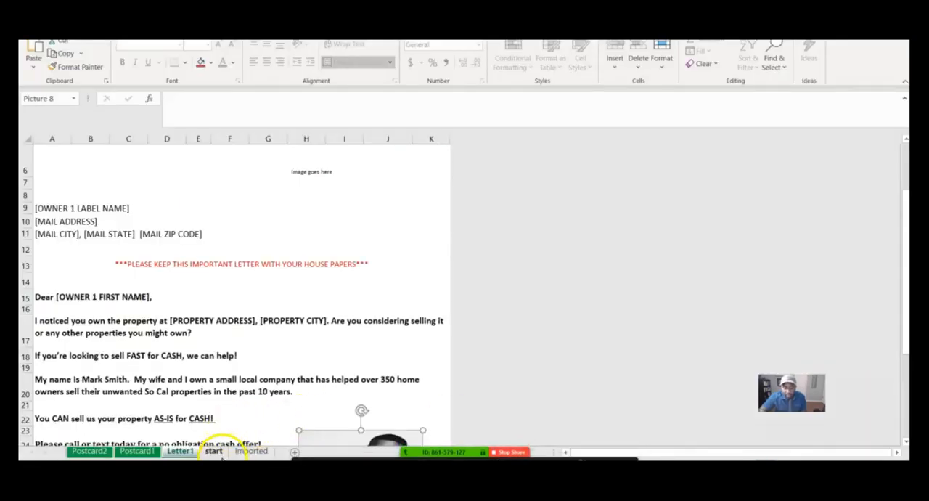
click(214, 451)
click(201, 296)
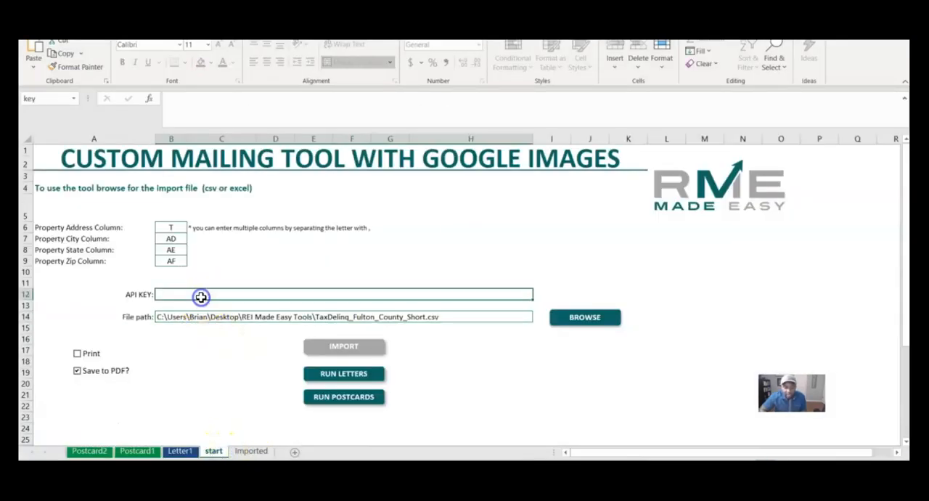
right_click(201, 296)
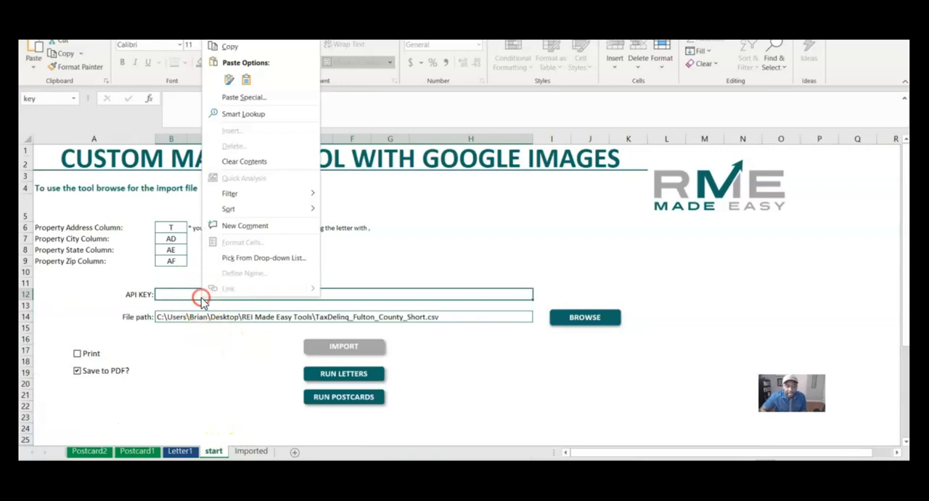
click(228, 79)
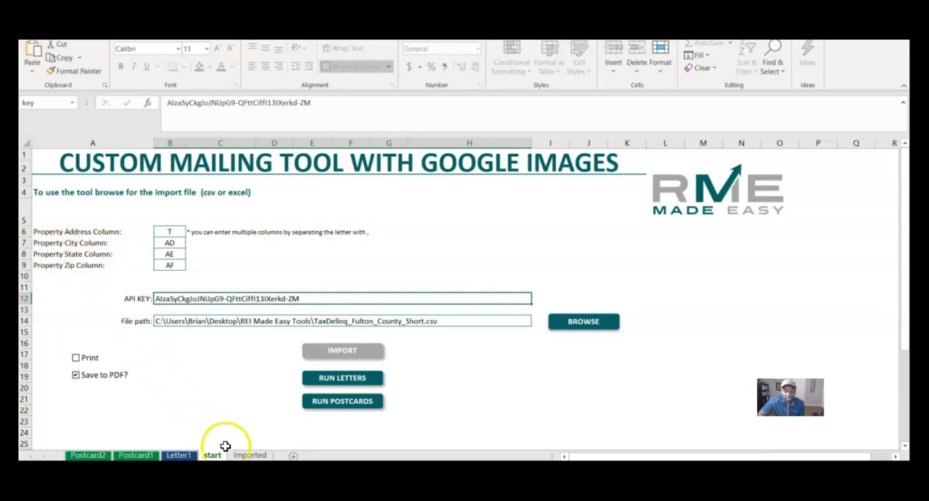
Step: Examine the Imported sheet's headers to identify the column letter holding PROPERTY ADDRESS
click(249, 455)
scroll(515, 342, right, 2)
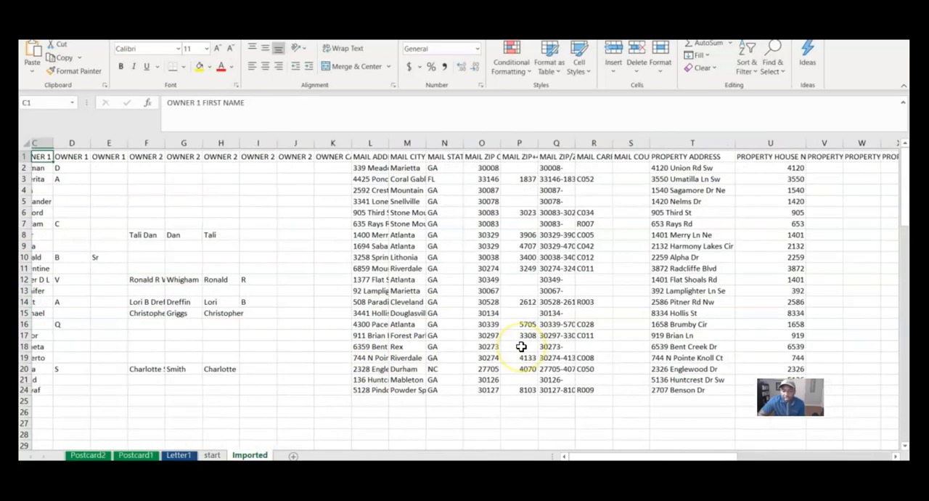
scroll(521, 347, right, 4)
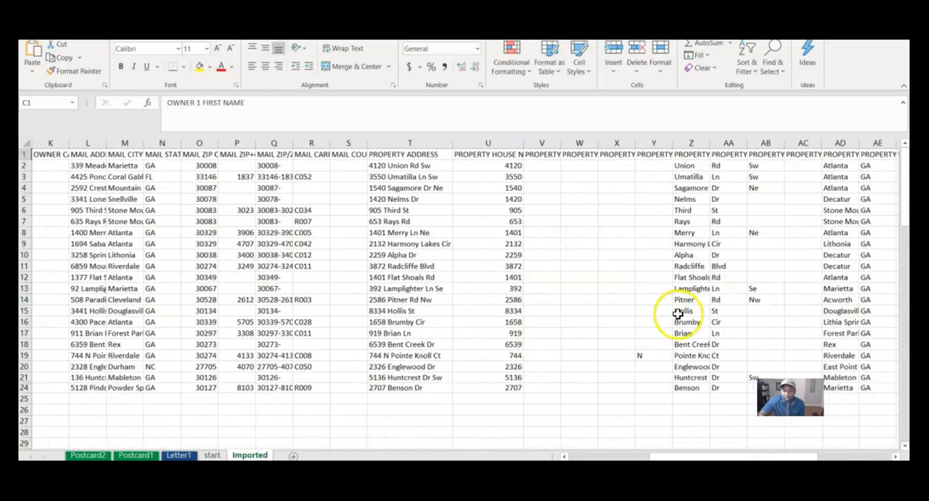
scroll(677, 313, right, 2)
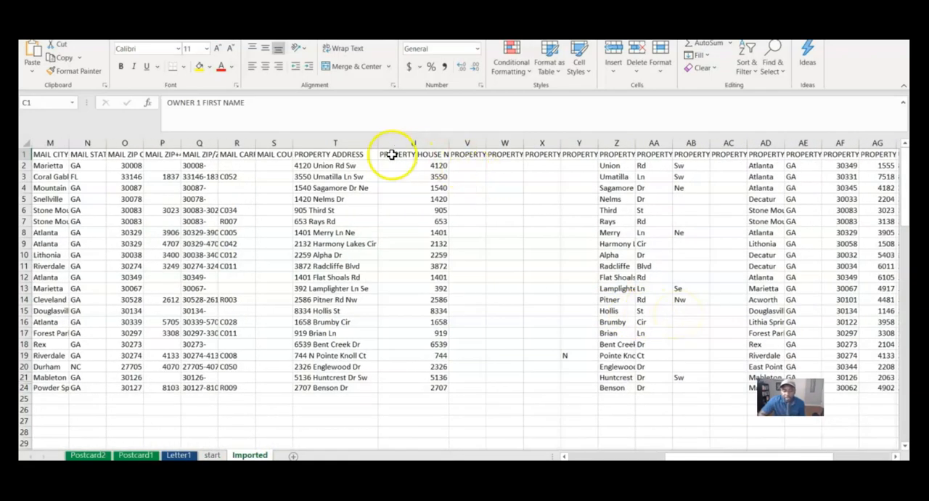
click(330, 155)
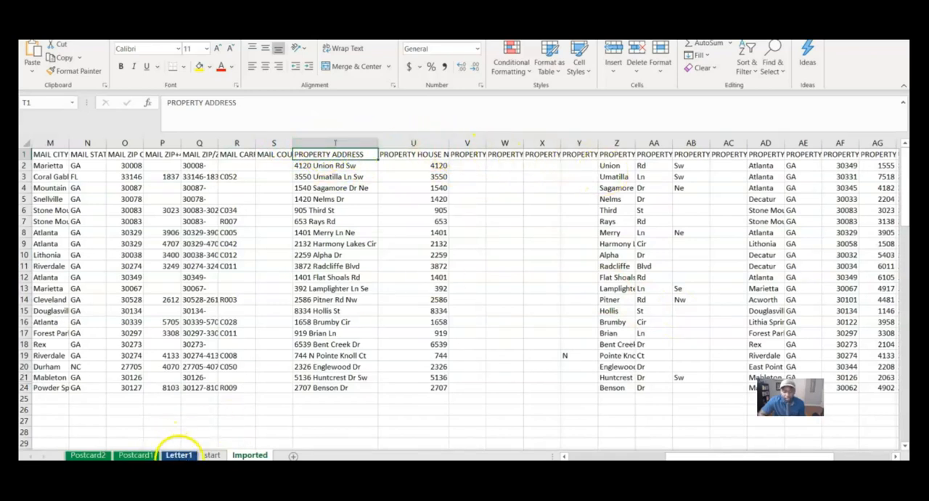
Step: Compare the start sheet's property column letters with the property city, state and zip columns in the Imported sheet
click(179, 455)
click(212, 455)
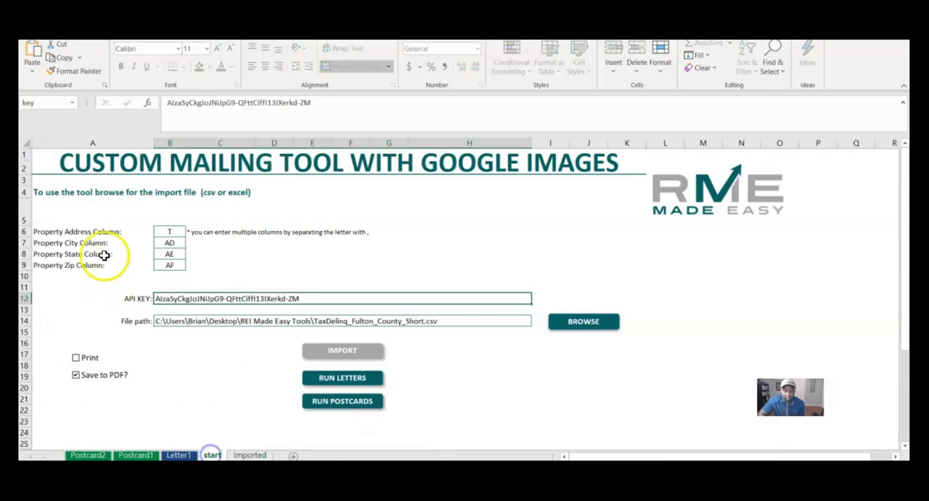
click(170, 246)
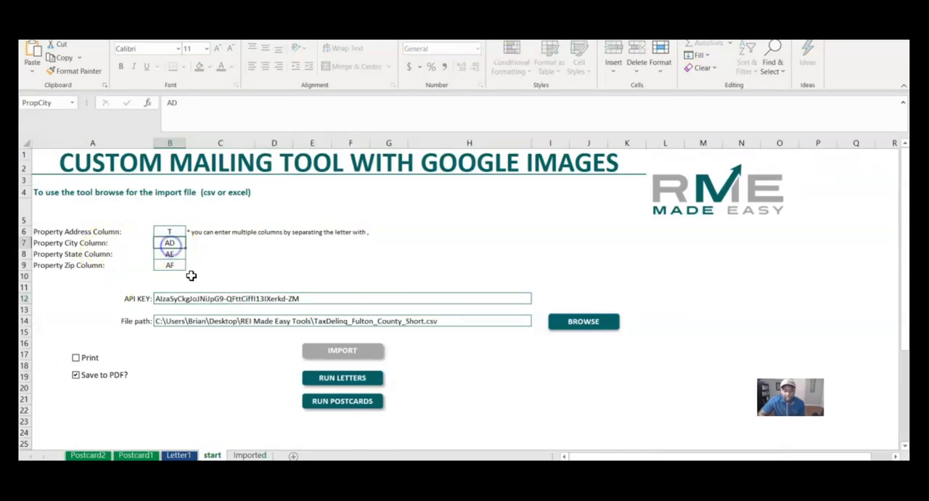
click(249, 454)
scroll(533, 323, right, 3)
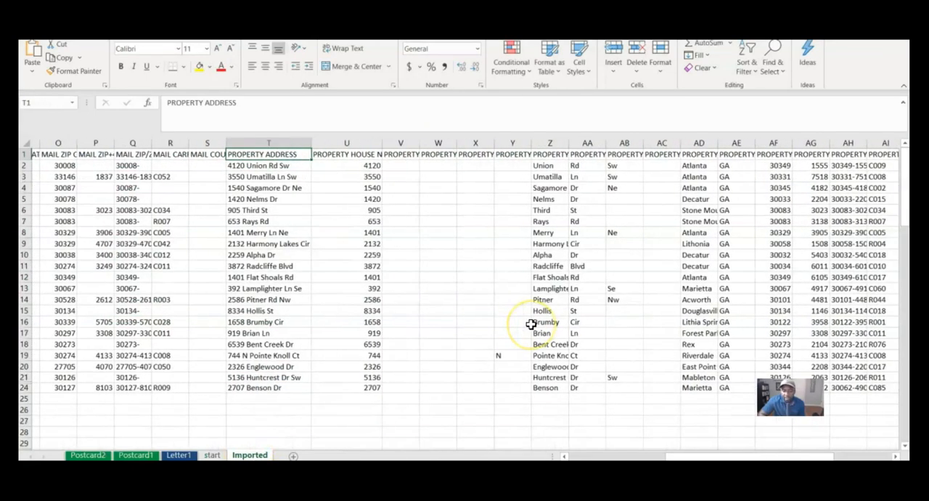
scroll(614, 247, right, 2)
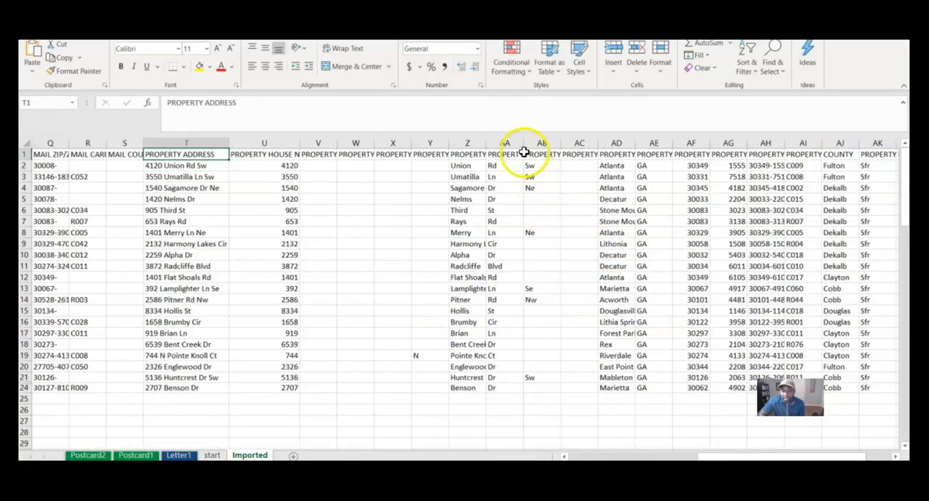
scroll(567, 195, right, 1)
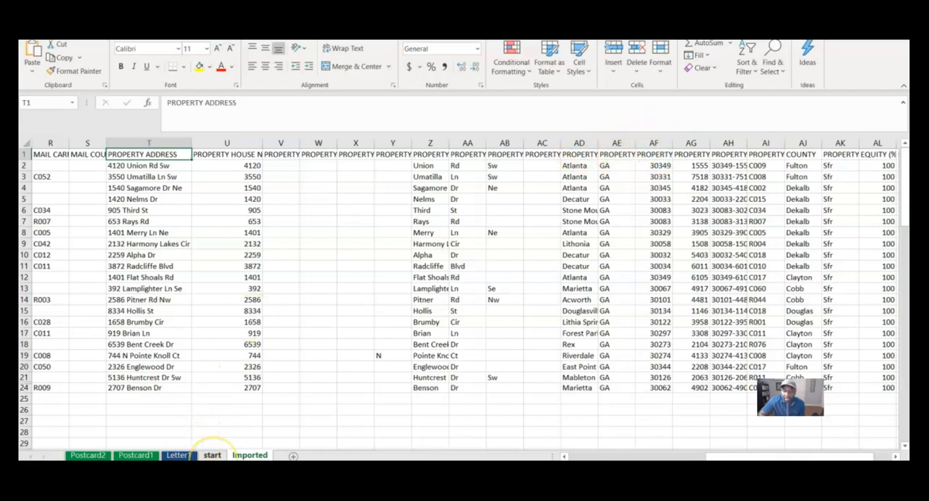
Step: On the start sheet, leave Print off and turn on Save to PDF as the output option
click(212, 455)
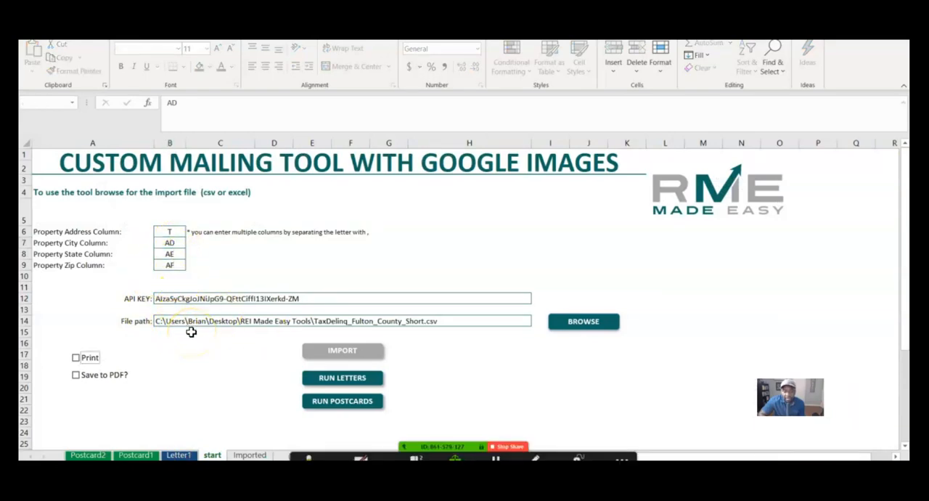
click(76, 357)
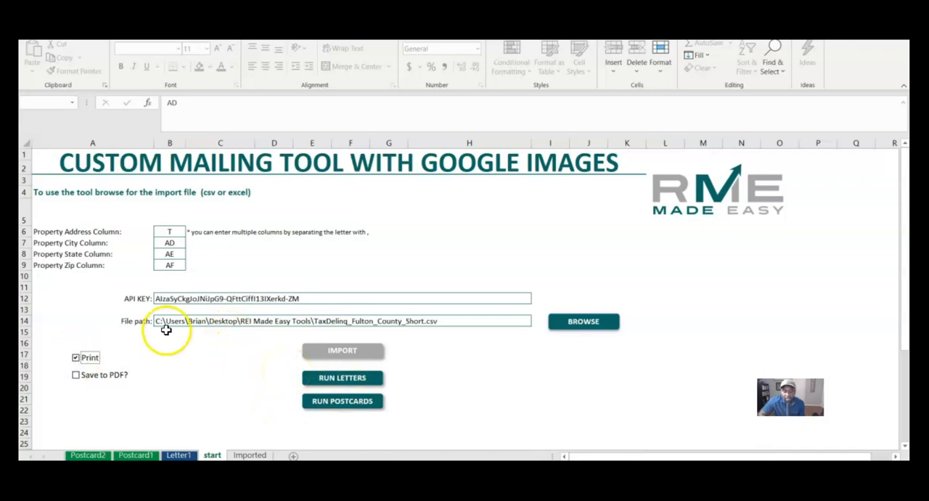
click(75, 376)
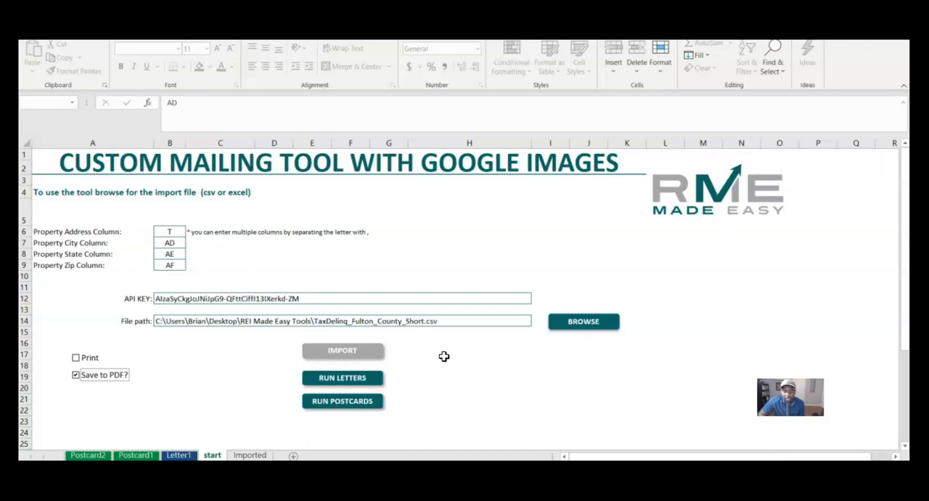
Step: Run the letters to PDF with the proposed letter number, accepting the print-ready warning and closing the completion message
click(358, 378)
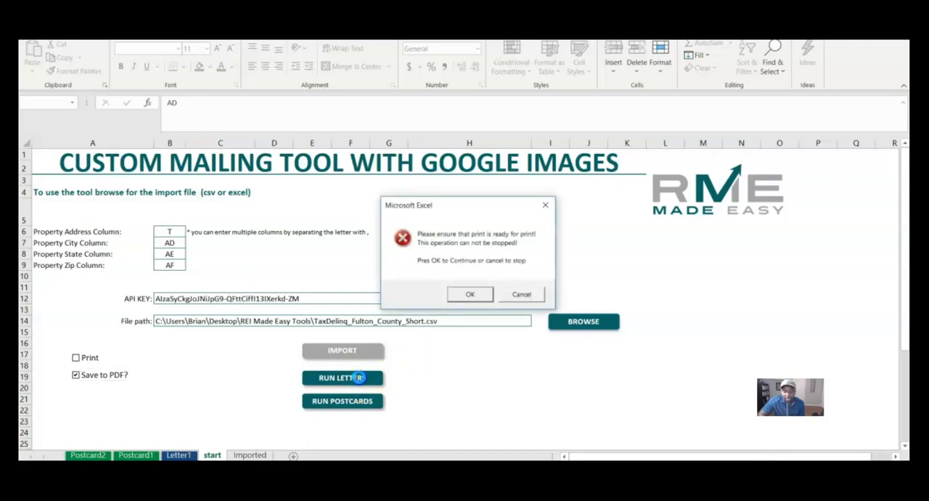
click(465, 301)
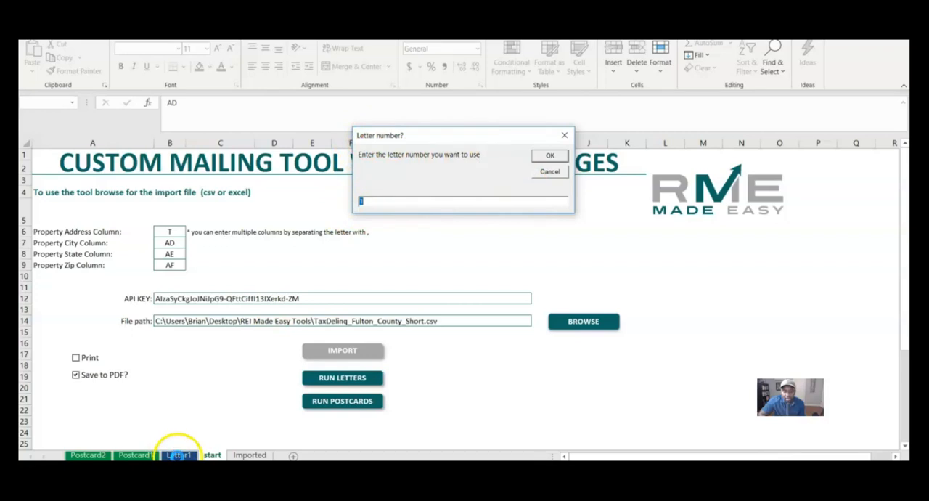
click(544, 158)
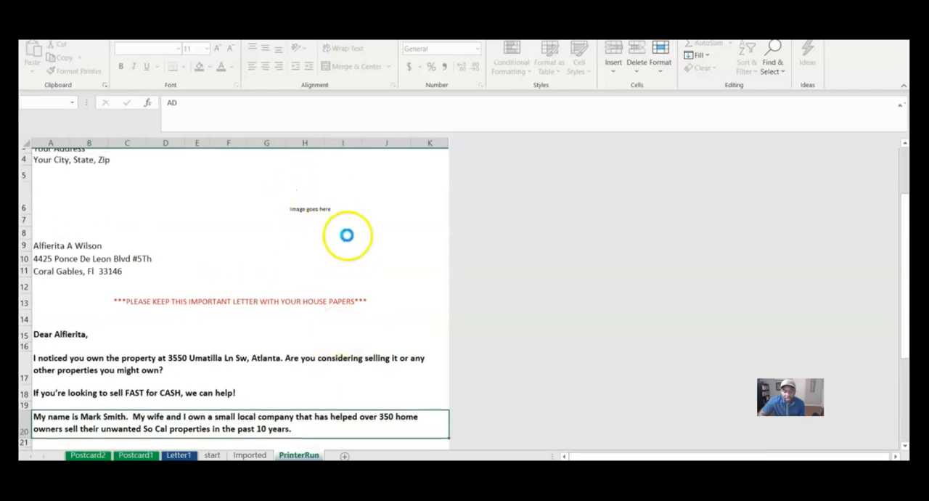
scroll(352, 254, up, 1)
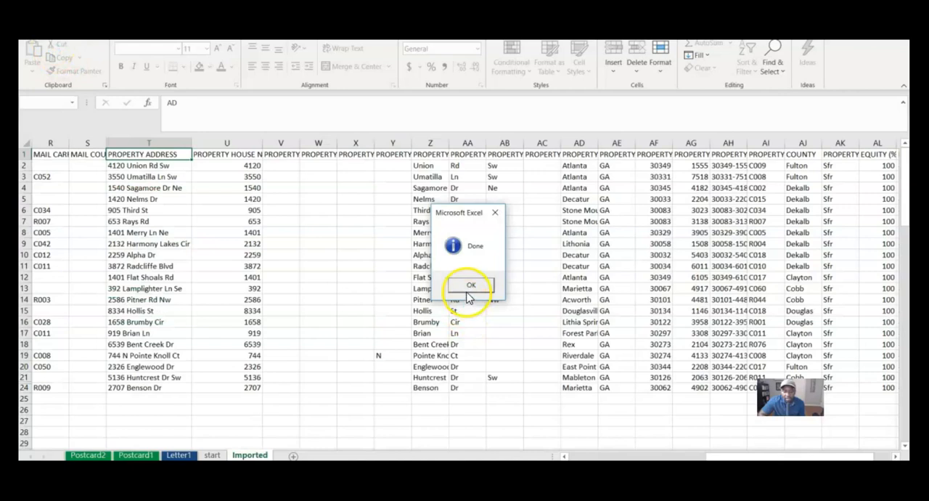
click(469, 287)
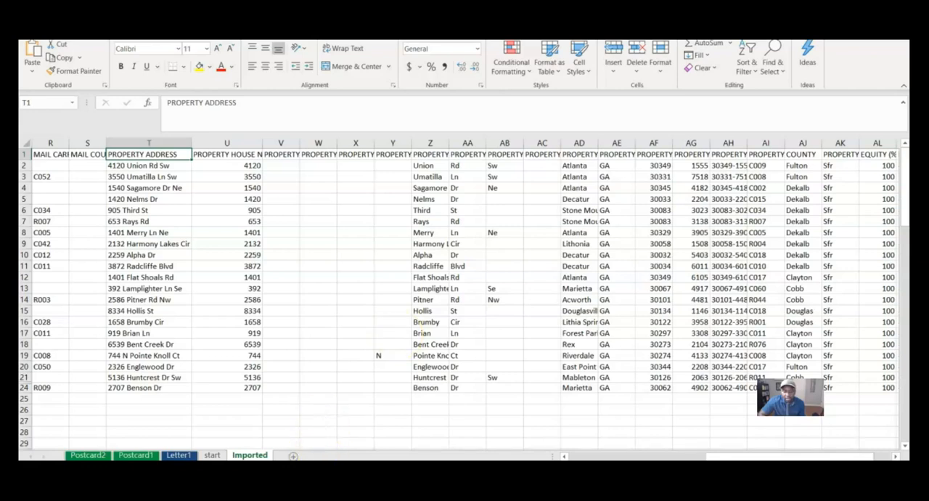
Step: In File Explorer, open the images folder in REI Made Easy Tools and look through the Street View pictures from Gstreet_2 onward
key(super+e)
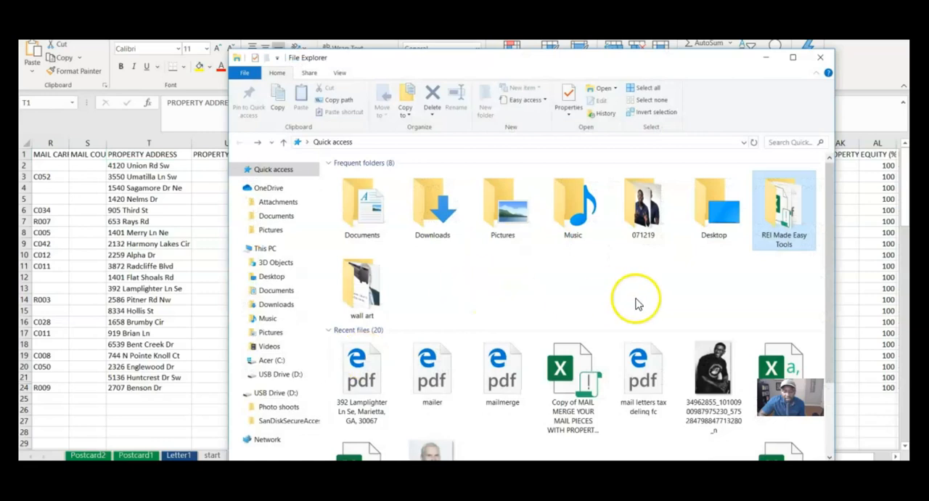
double_click(786, 230)
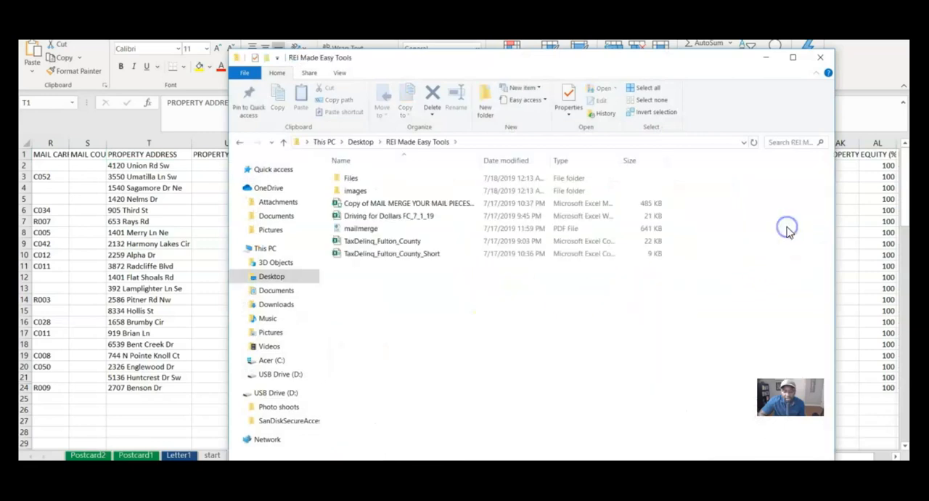
double_click(353, 192)
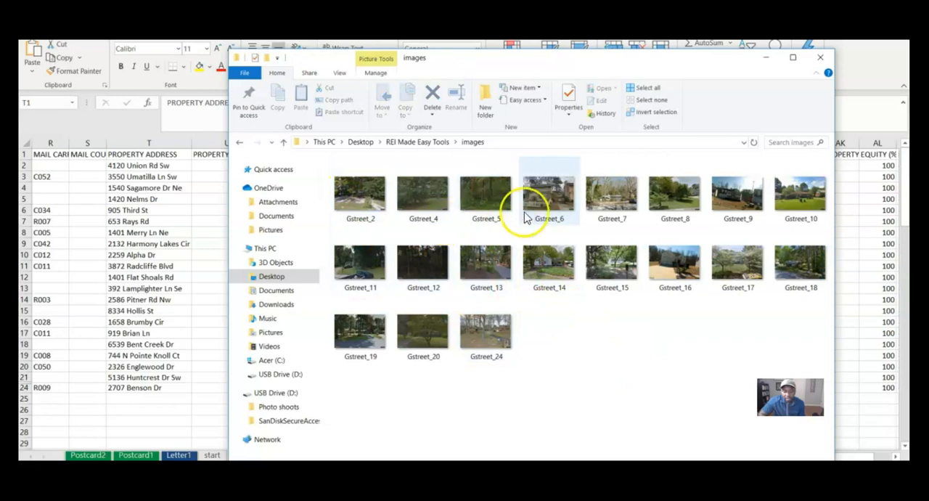
double_click(357, 194)
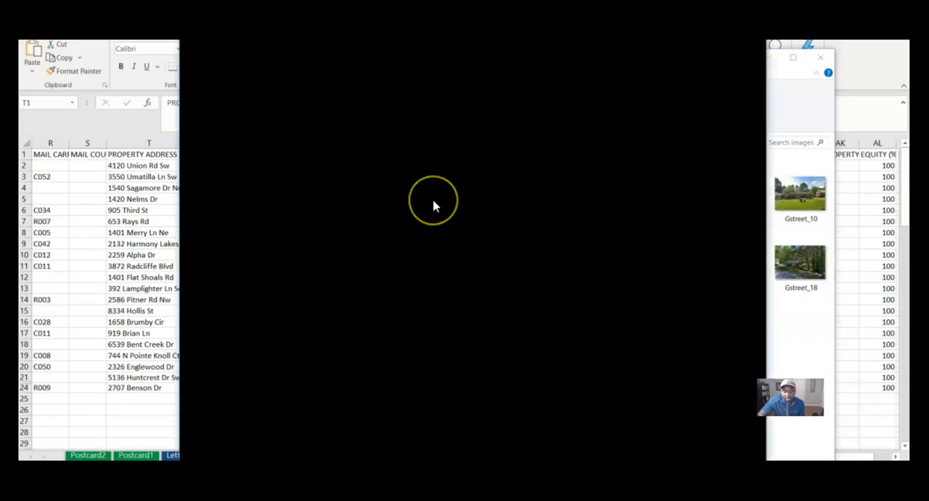
key(Right)
key(Right)
key(Right)
key(Right)
key(Right)
key(Right)
key(Right)
key(Right)
key(Right)
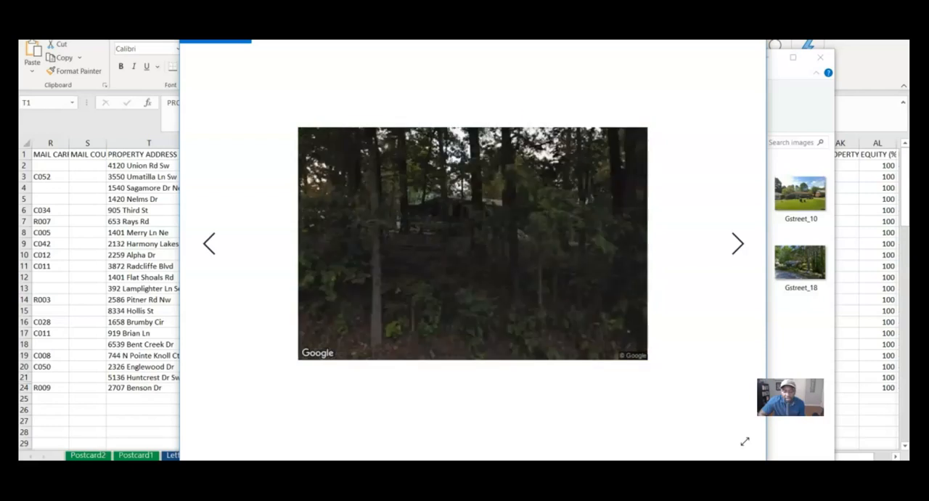
key(Escape)
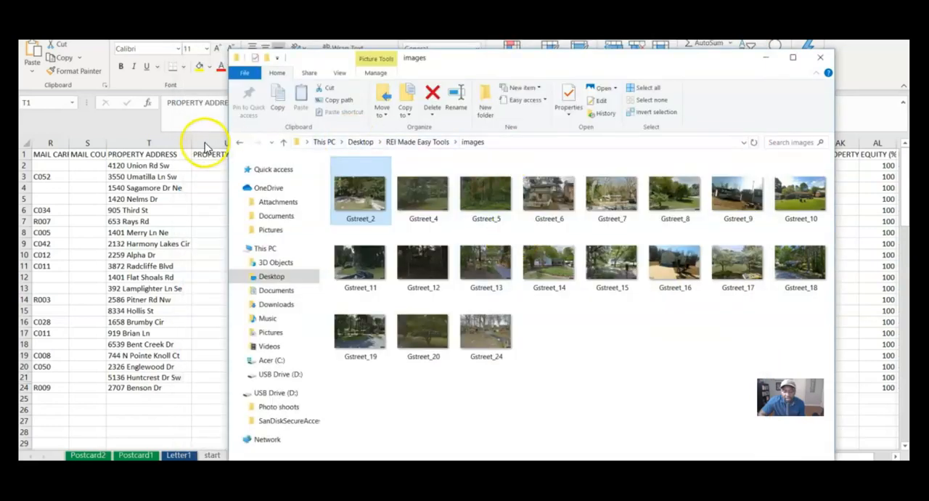
Step: Open a generated letter PDF from the Files folder of REI Made Easy Tools and check its merged text and images
click(244, 143)
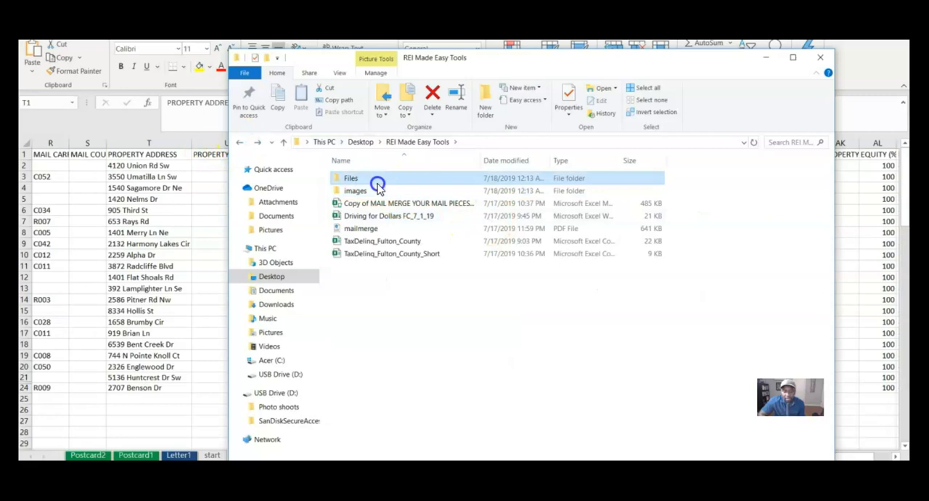
double_click(379, 181)
click(418, 332)
double_click(418, 332)
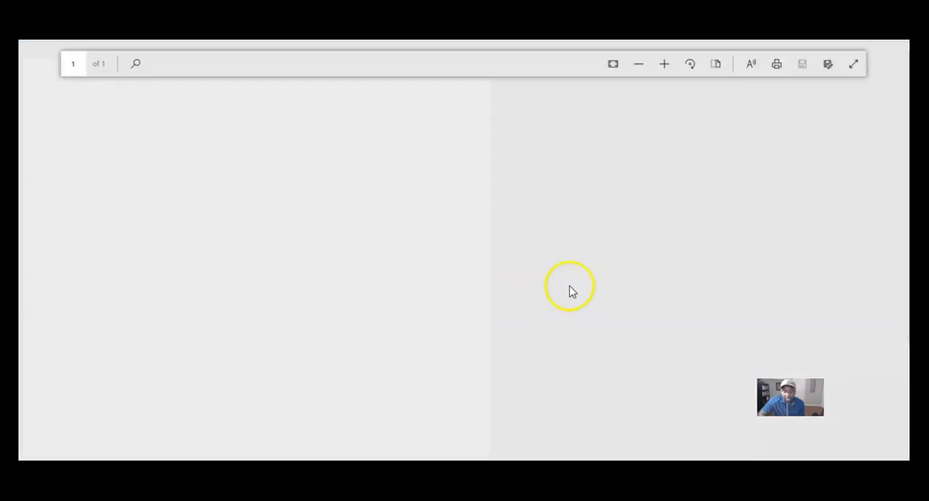
scroll(409, 405, down, 3)
scroll(404, 405, up, 3)
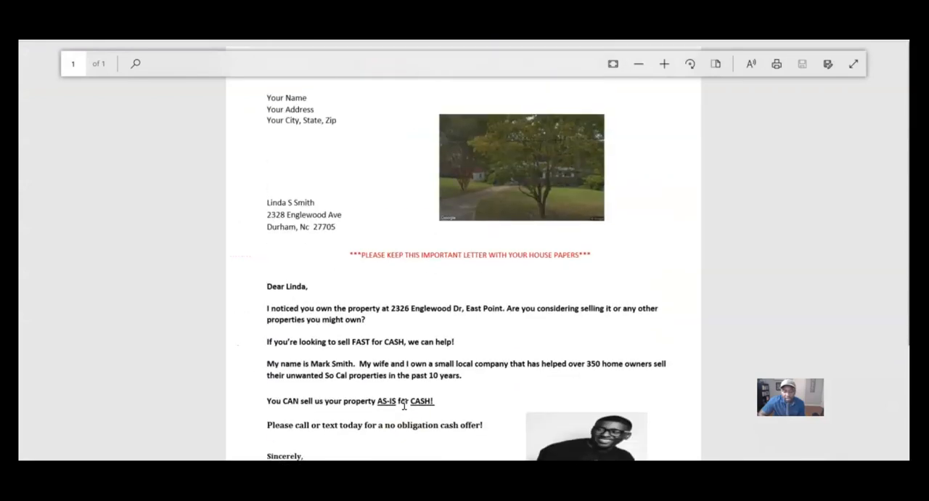
scroll(296, 210, down, 5)
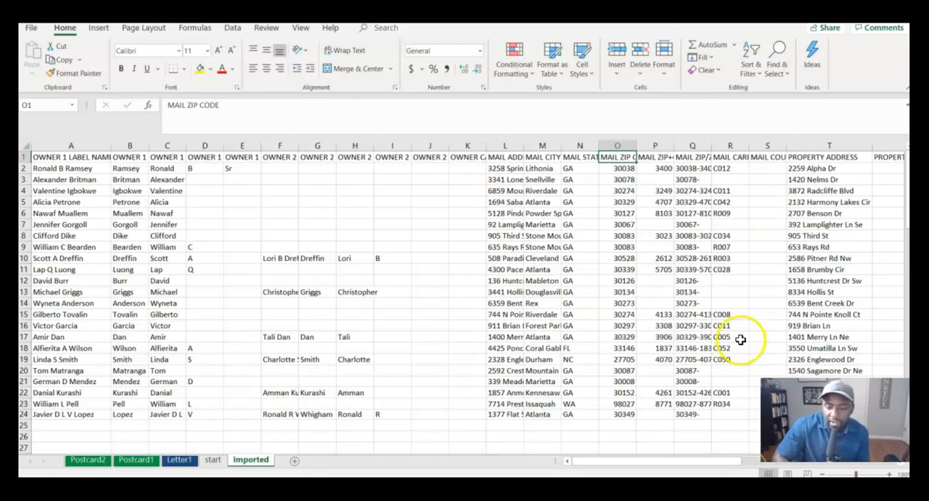
Step: Add a filter to the MAIL ZIP CODE column of the Imported sheet and show only the 30083 records
click(616, 146)
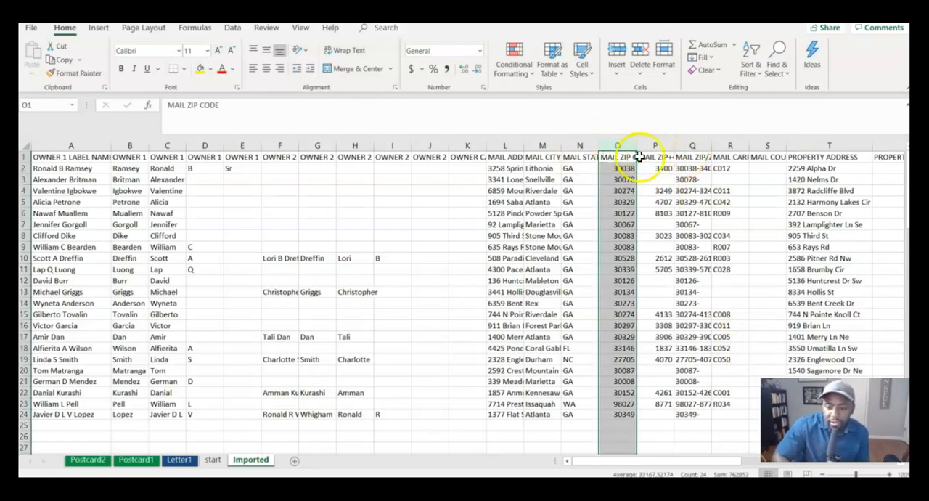
click(751, 73)
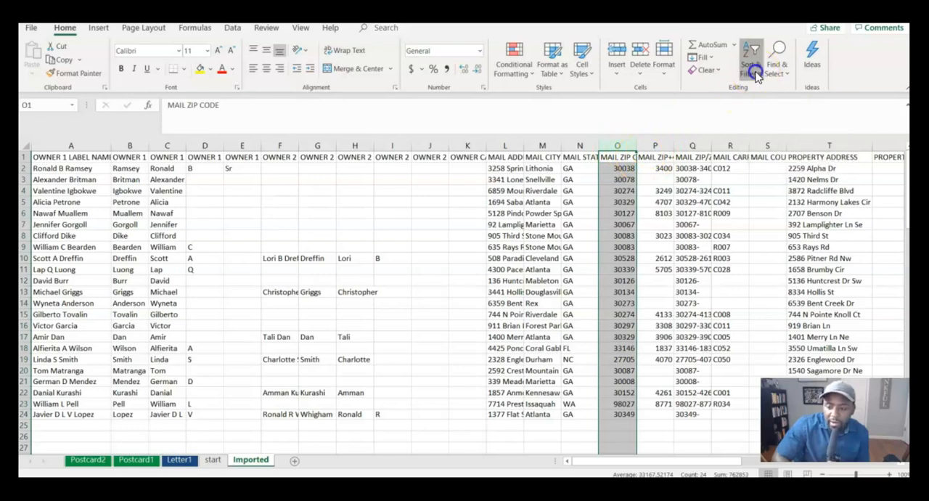
click(769, 138)
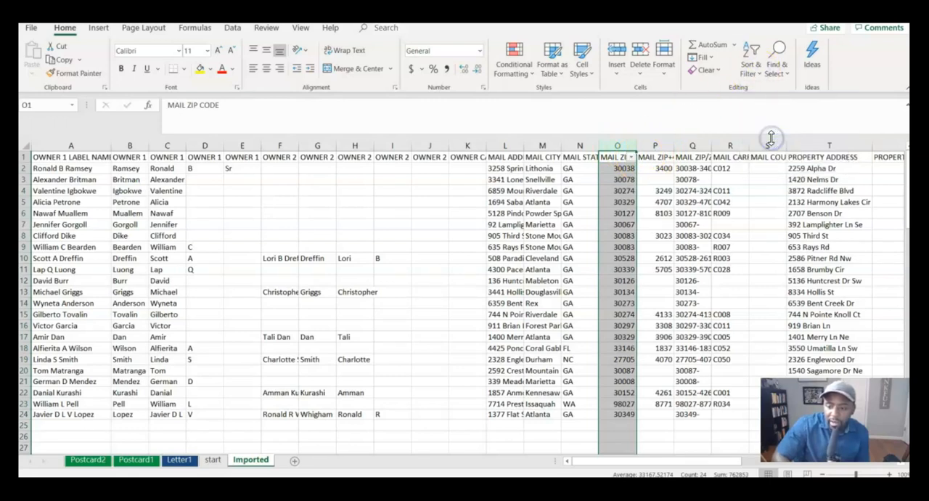
click(630, 157)
click(512, 274)
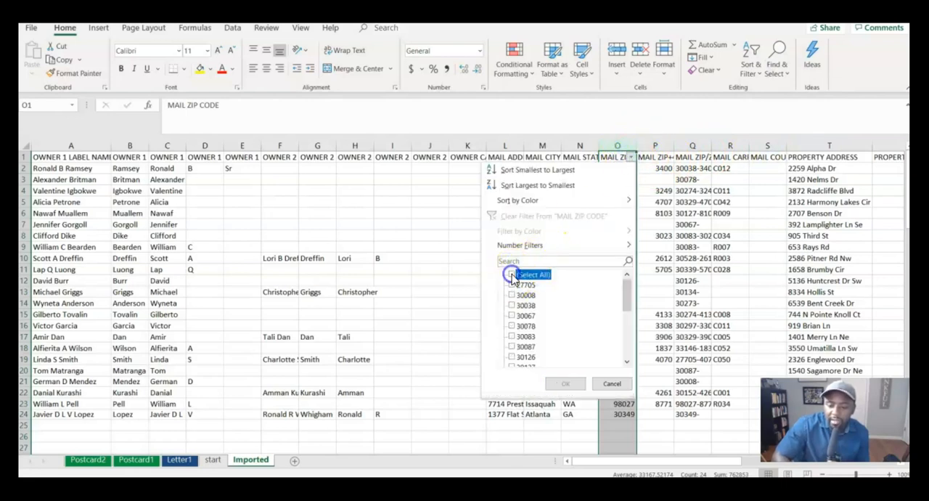
click(511, 337)
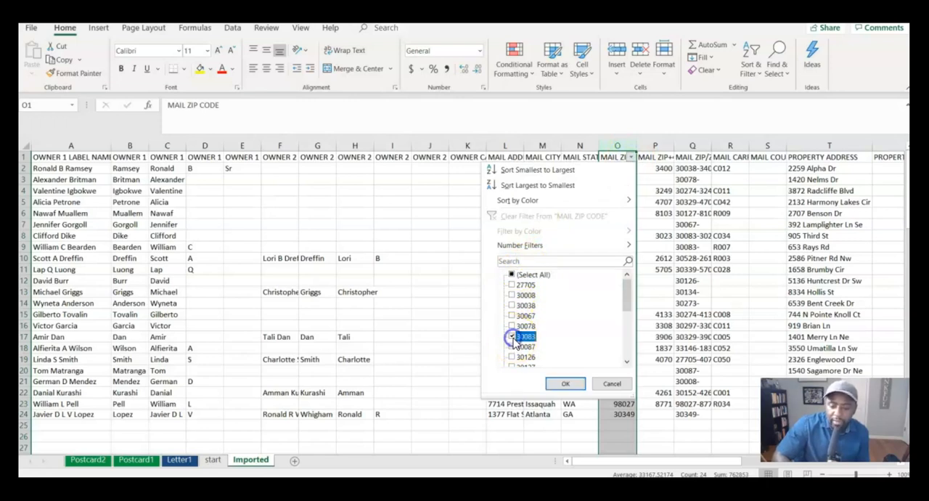
click(565, 383)
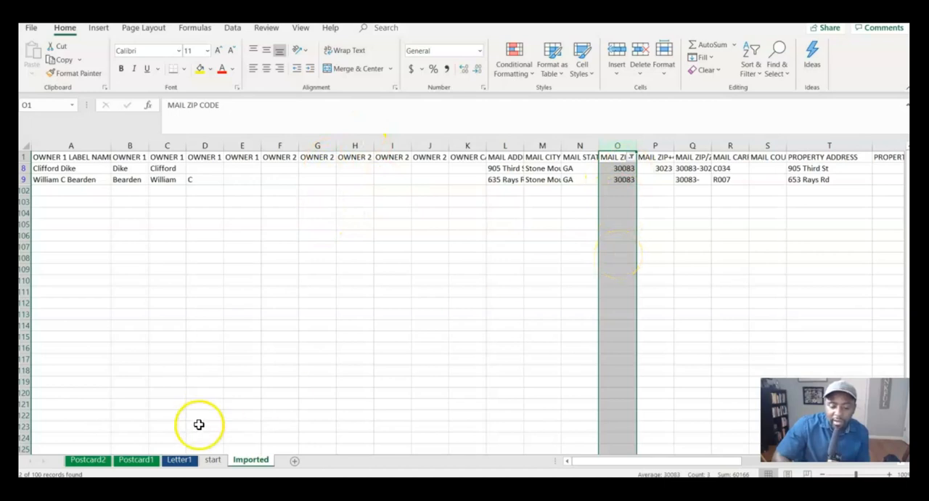
Step: Return to the start sheet's mailing options with the zip code filter in place
click(185, 462)
click(214, 460)
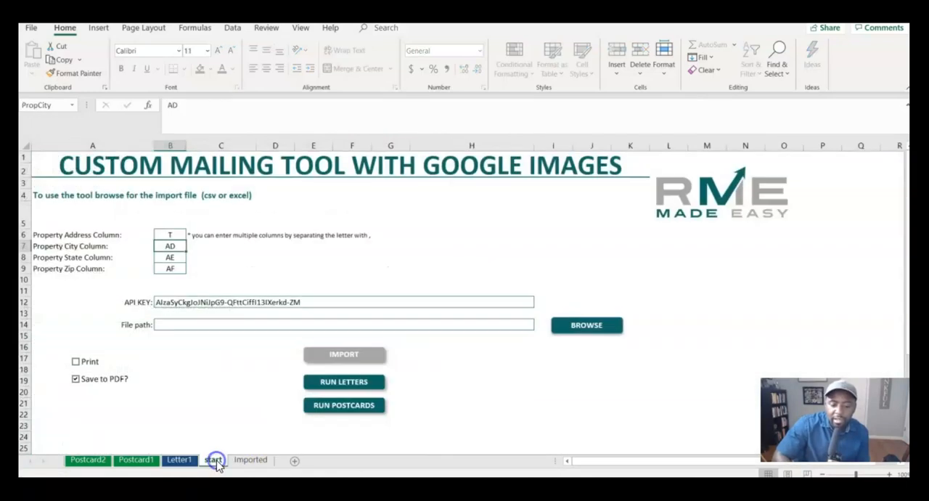